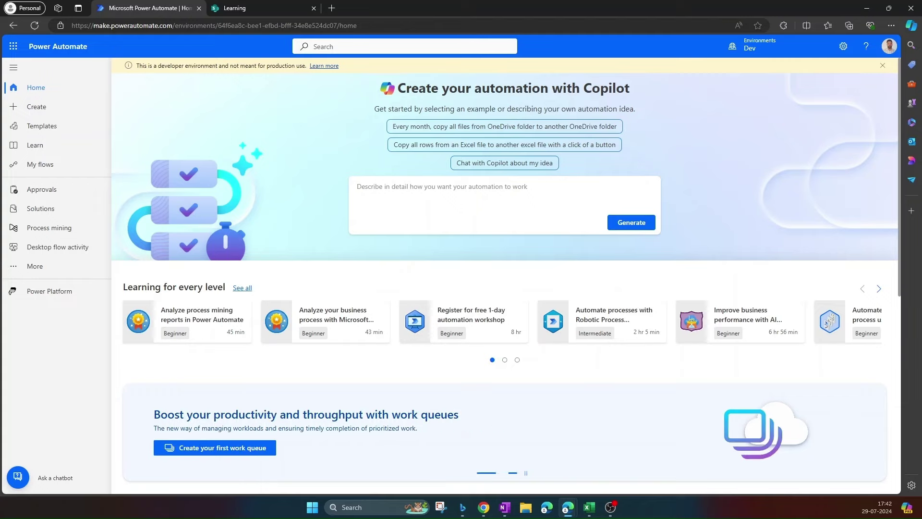
Switch to the Learning site tab showing the Issue tracker list's 11 issues
{"action": "left_click", "coordinate": [276, 7]}
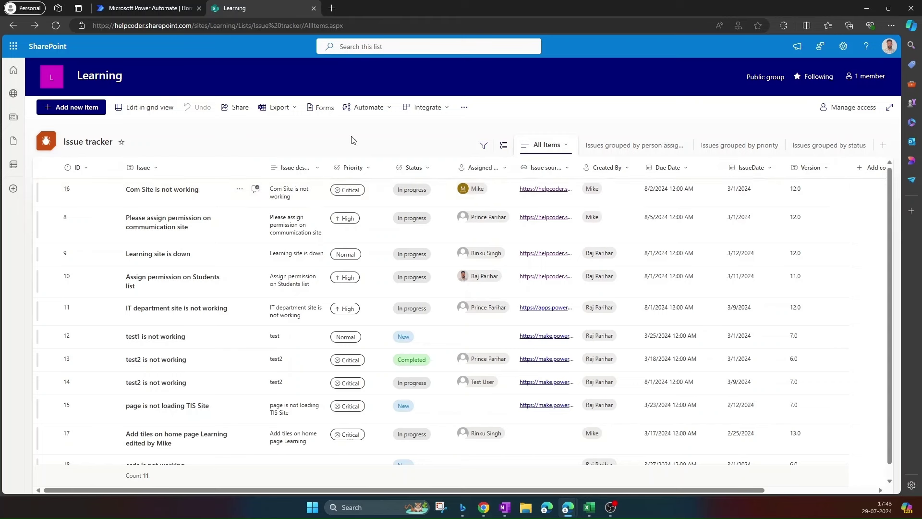
Create scheduled cloud flow 'TriggerTaskReminders' starting 7/29/24 at 10:00 AM, repeating every 1 day
{"action": "key", "text": "ctrl+Tab"}
{"action": "left_click", "coordinate": [43, 110]}
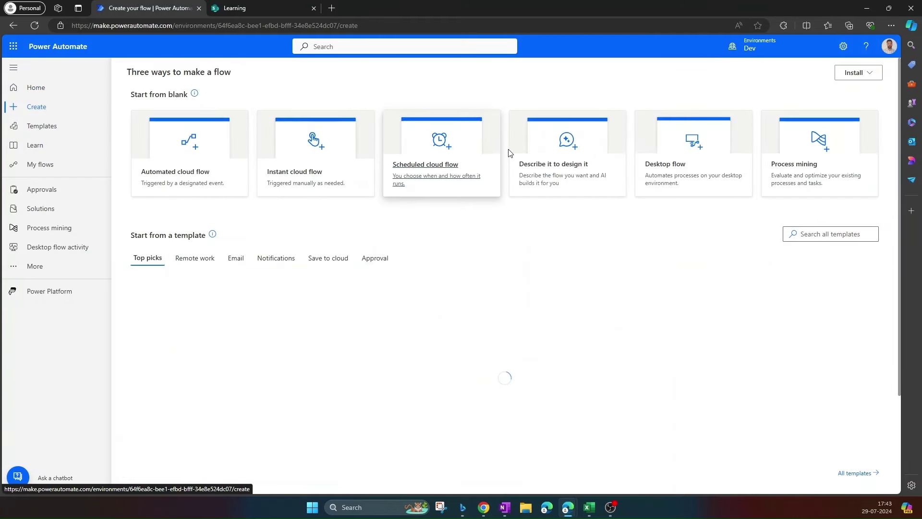
{"action": "left_click", "coordinate": [414, 165]}
{"action": "left_click", "coordinate": [498, 180]}
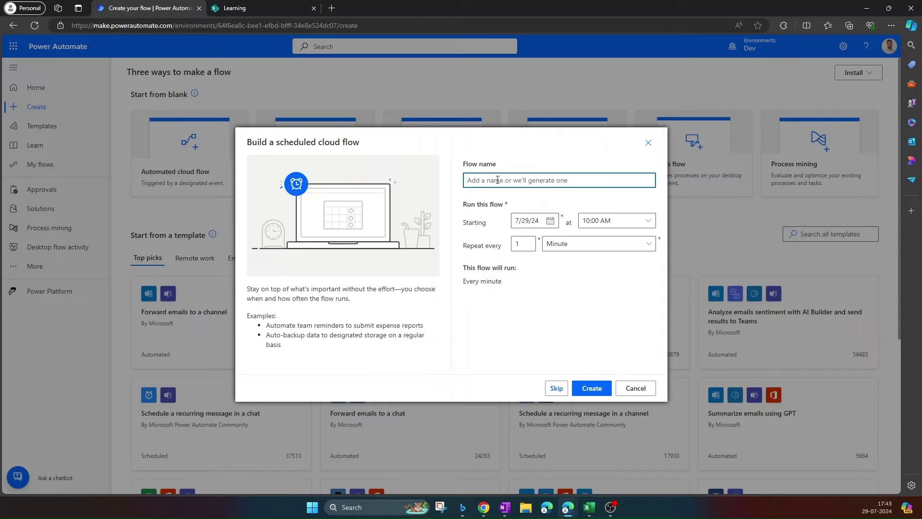
{"action": "type", "text": "Trigge"}
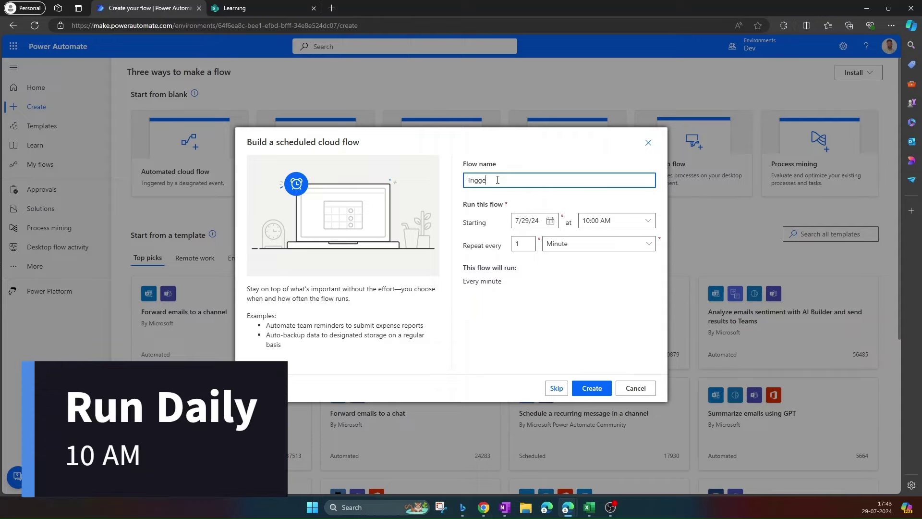
{"action": "type", "text": "rTaskReminders"}
{"action": "left_click", "coordinate": [648, 221]}
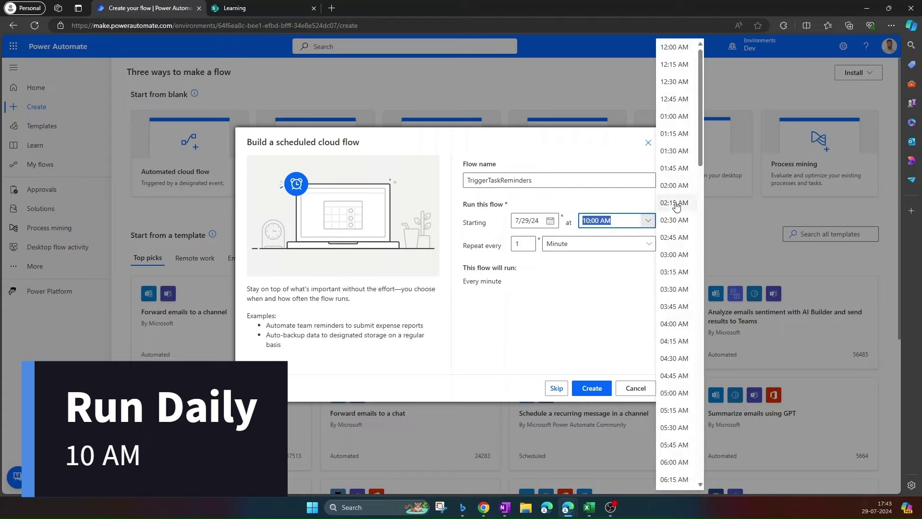
{"action": "left_click", "coordinate": [555, 292]}
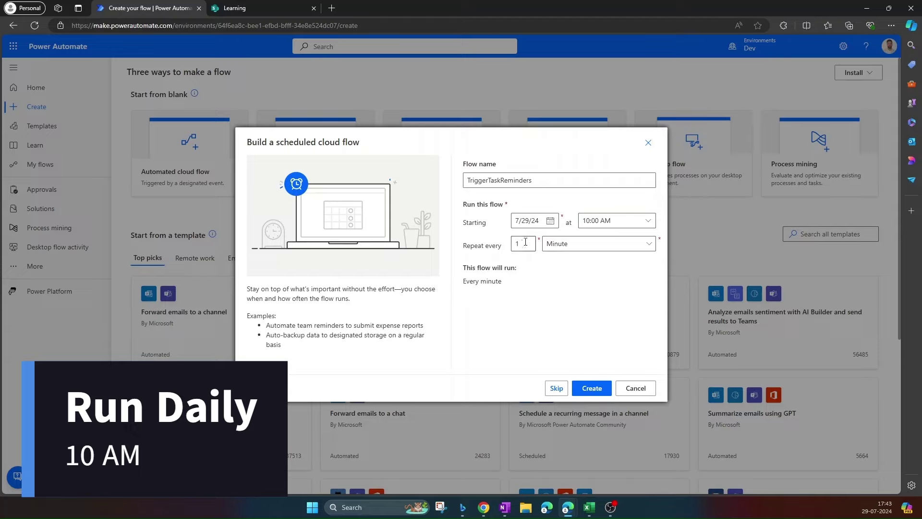
{"action": "left_click", "coordinate": [601, 244]}
{"action": "left_click", "coordinate": [574, 295]}
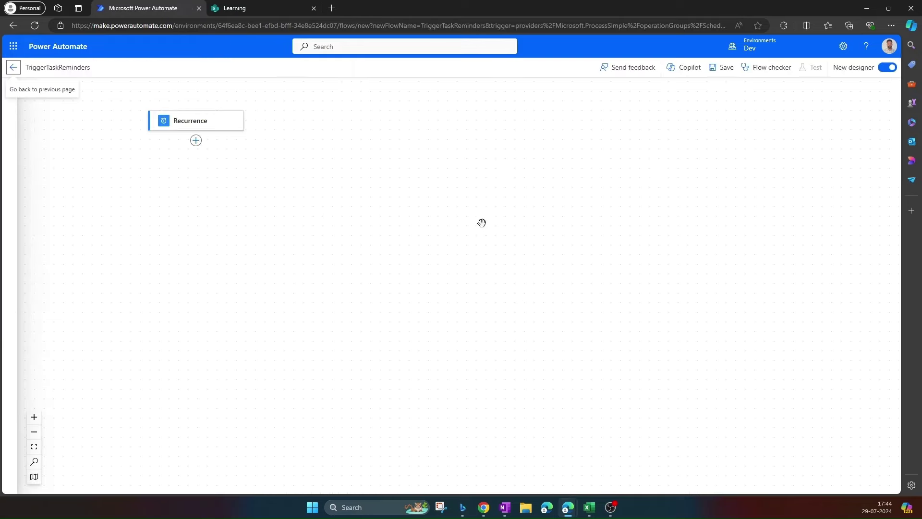
In the classic designer, add a SharePoint Get items action after Recurrence
{"action": "left_click", "coordinate": [887, 67]}
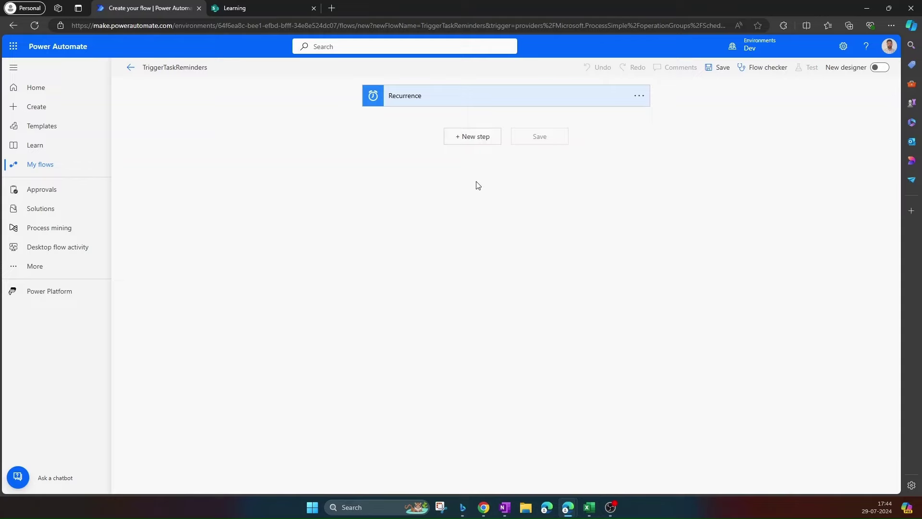
{"action": "left_click", "coordinate": [473, 138]}
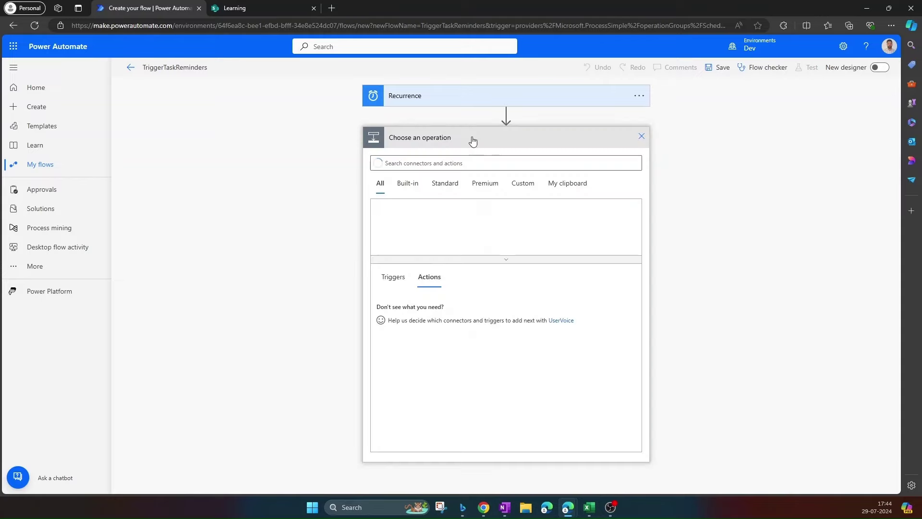
{"action": "type", "text": "get item"}
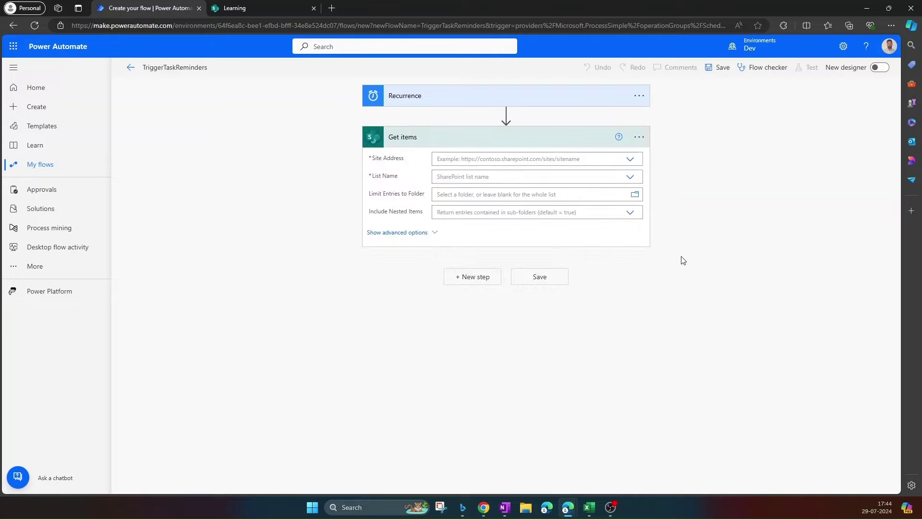
Point Get items at the Learning site and its Issue tracker list
{"action": "left_click", "coordinate": [630, 162]}
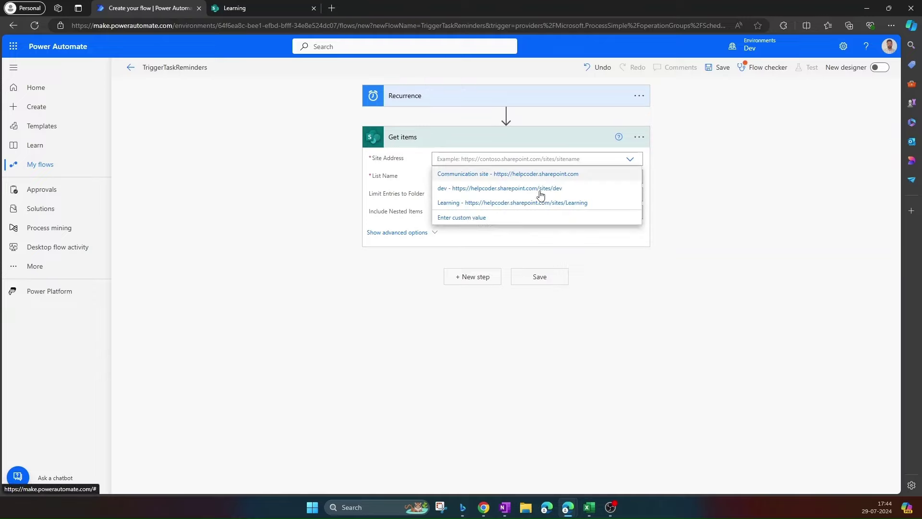
{"action": "left_click", "coordinate": [535, 203]}
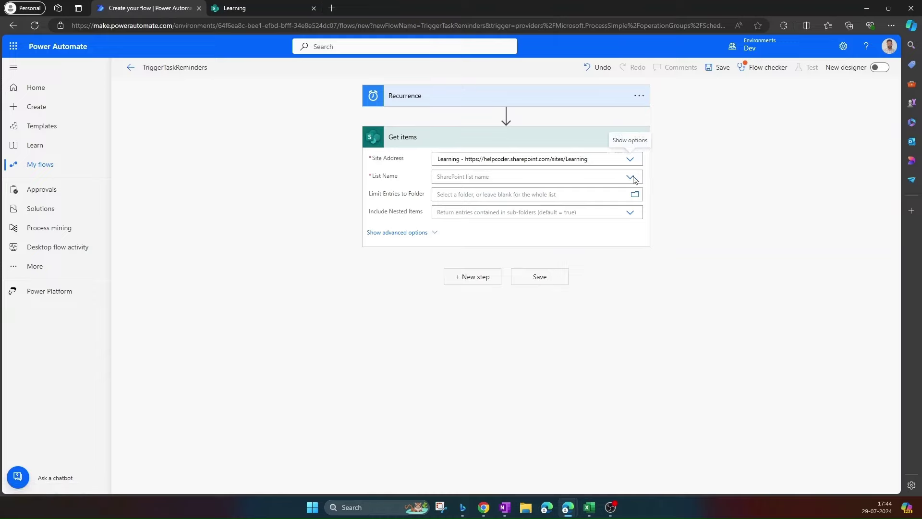
{"action": "left_click", "coordinate": [628, 178]}
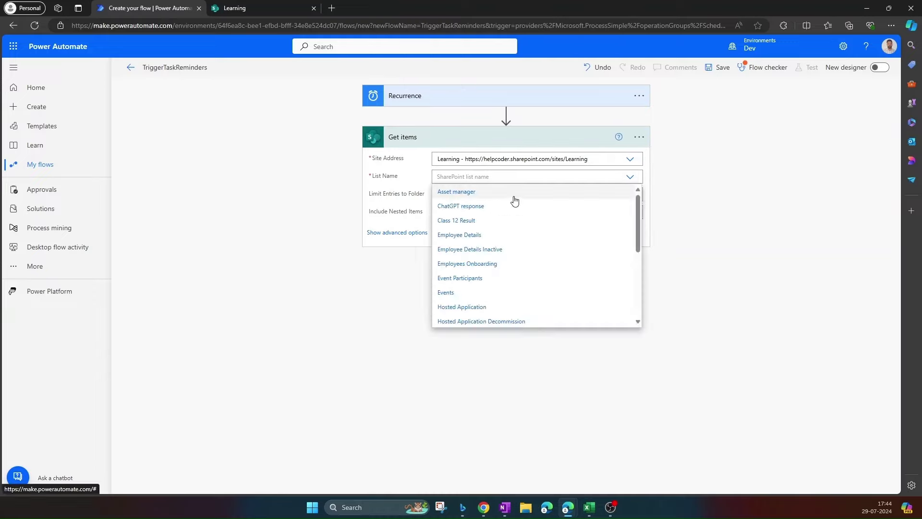
{"action": "scroll", "coordinate": [498, 282], "scroll_direction": "down", "scroll_amount": 2}
{"action": "scroll", "coordinate": [500, 285], "scroll_direction": "down", "scroll_amount": 1}
{"action": "left_click", "coordinate": [463, 196]}
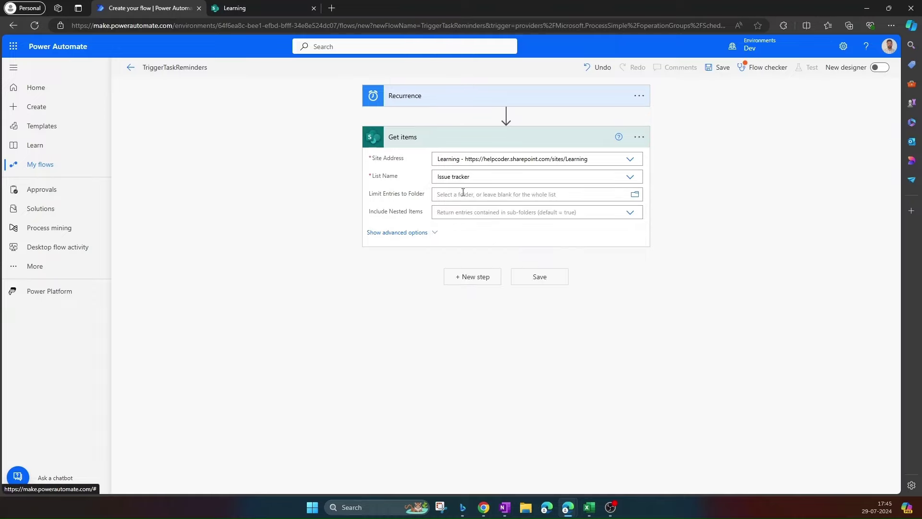
Set the Get items Filter Query to Status eq 'In progress' and collapse the card
{"action": "left_click", "coordinate": [418, 234]}
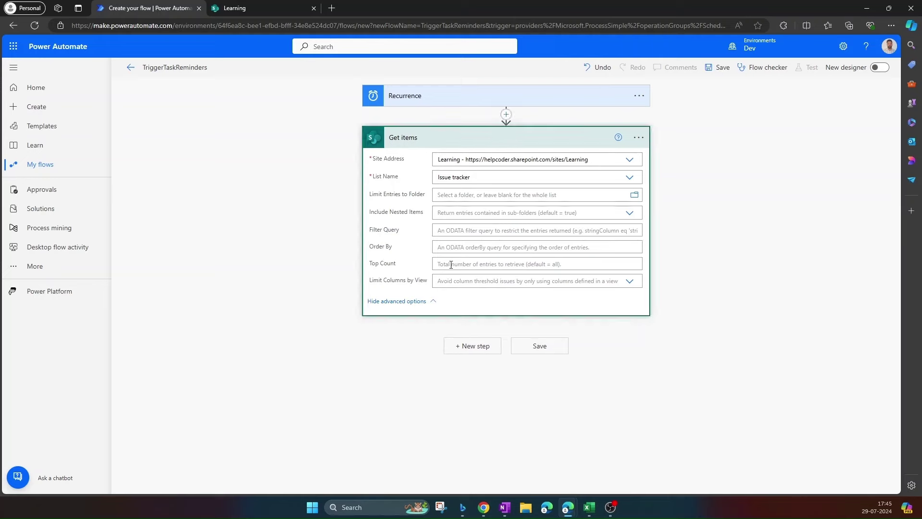
{"action": "left_click", "coordinate": [469, 230]}
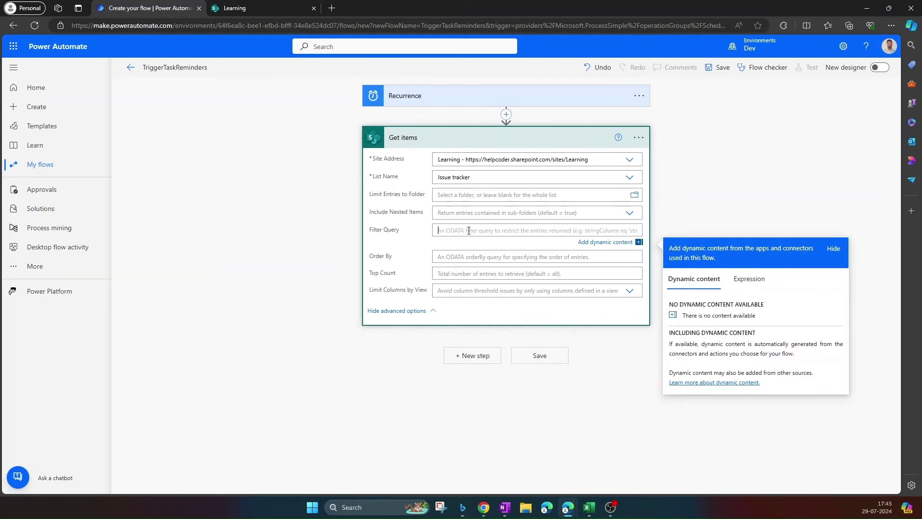
{"action": "left_click", "coordinate": [234, 8]}
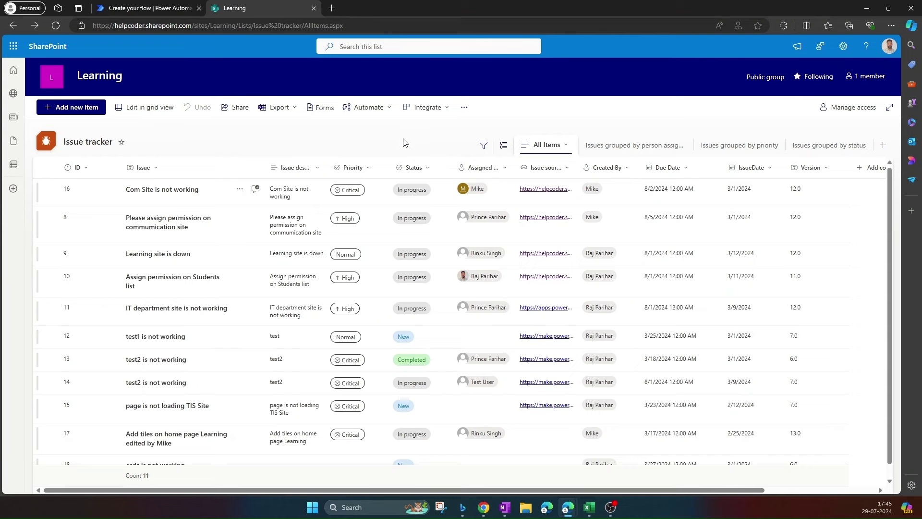
{"action": "left_click", "coordinate": [144, 6]}
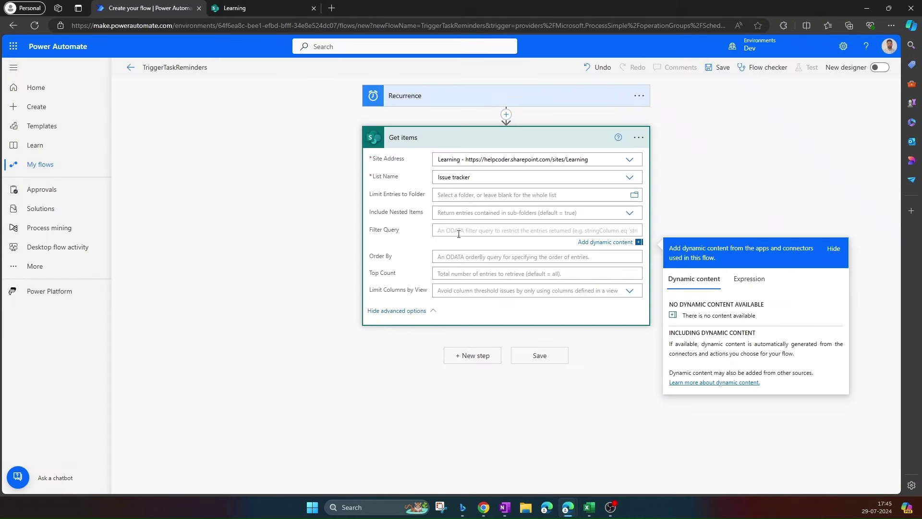
{"action": "type", "text": "Status eq 'In progress"}
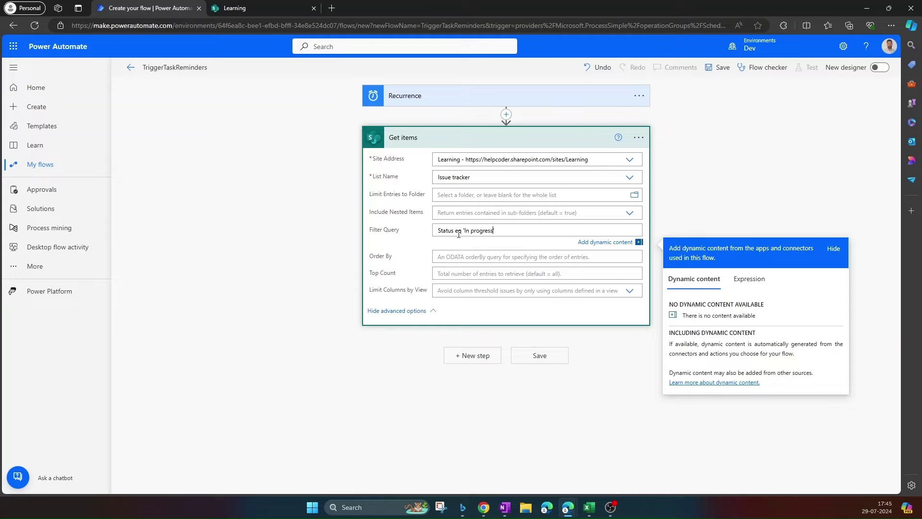
{"action": "left_click", "coordinate": [481, 147]}
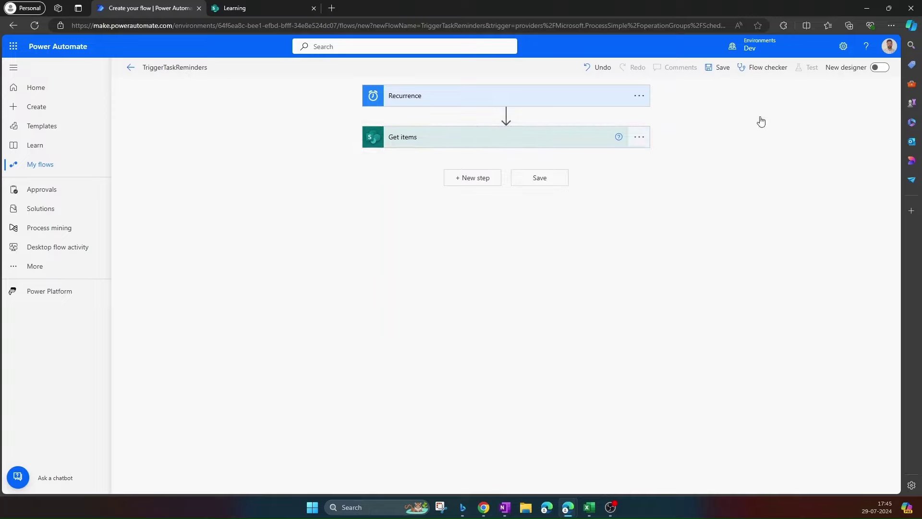
Save the flow and run a manual test
{"action": "left_click", "coordinate": [714, 68]}
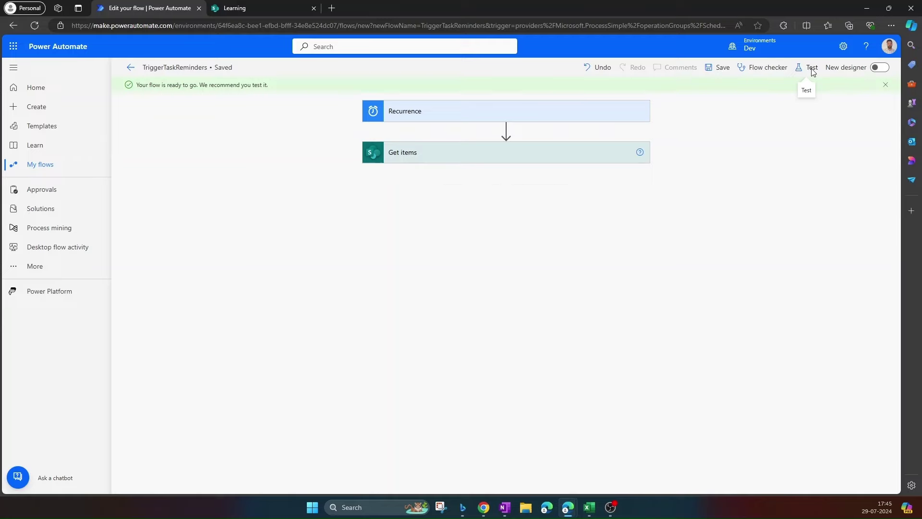
{"action": "left_click", "coordinate": [811, 70]}
{"action": "left_click", "coordinate": [734, 477]}
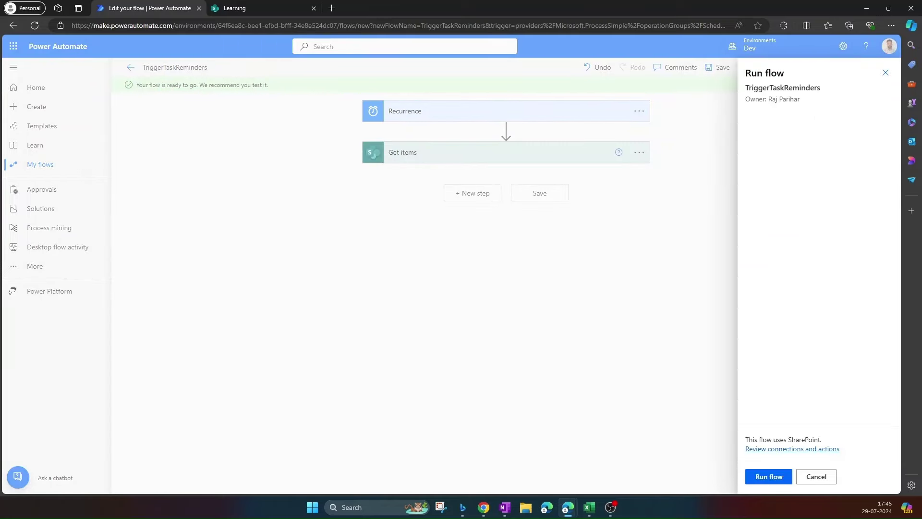
{"action": "left_click", "coordinate": [768, 477]}
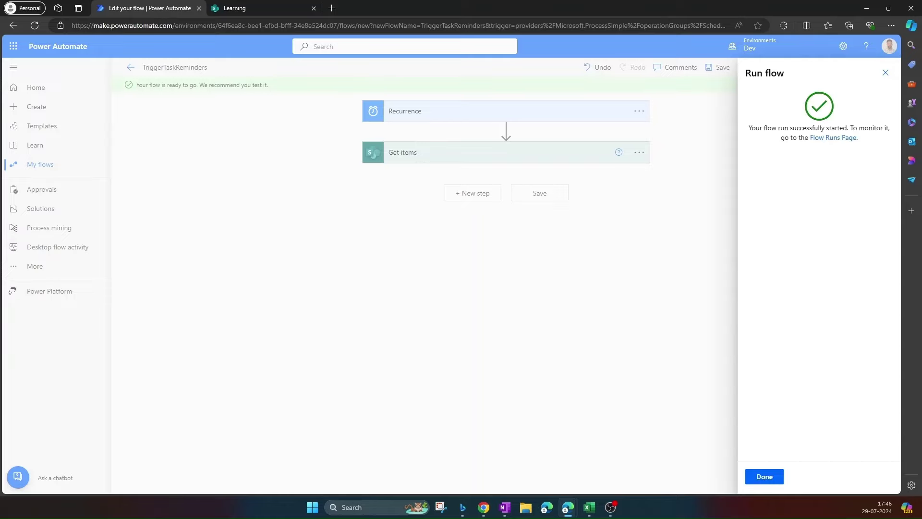
{"action": "left_click", "coordinate": [763, 477]}
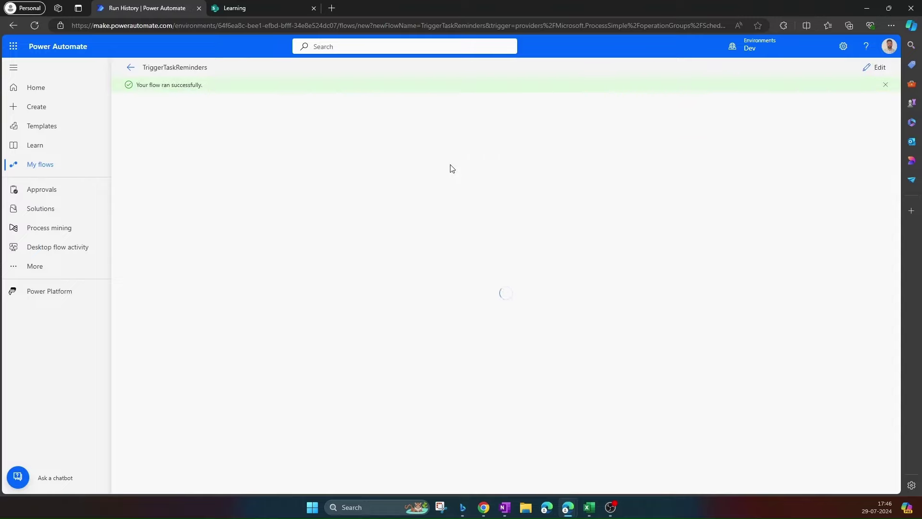
Review the in-progress issues returned by Get items, then go back to editing
{"action": "left_click", "coordinate": [464, 169]}
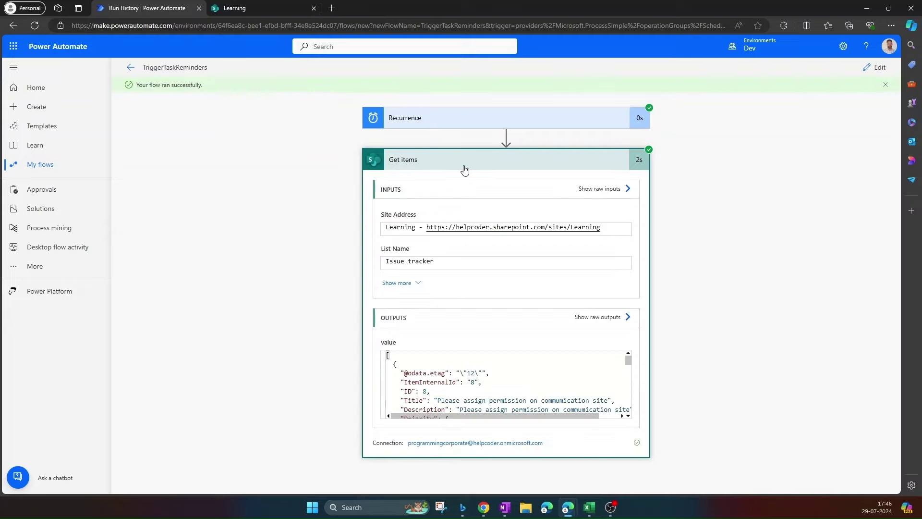
{"action": "scroll", "coordinate": [505, 398], "scroll_direction": "down", "scroll_amount": 5}
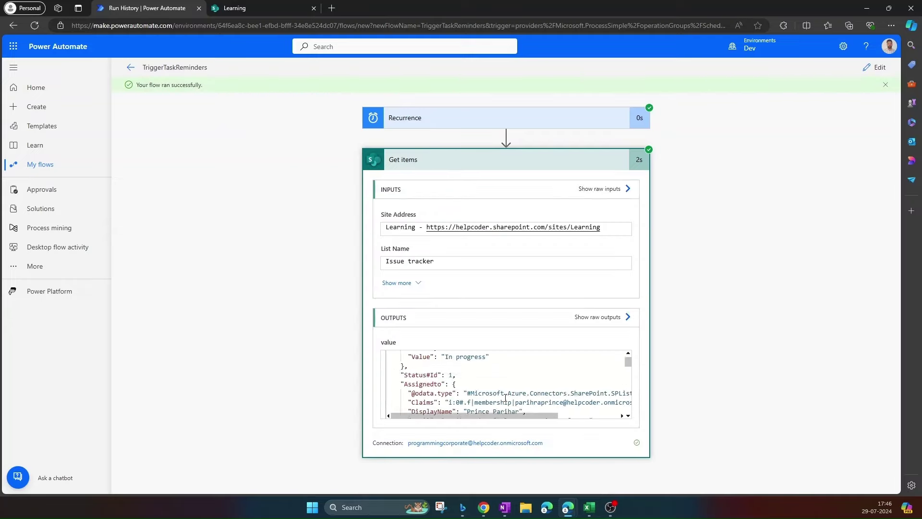
{"action": "left_click", "coordinate": [463, 160]}
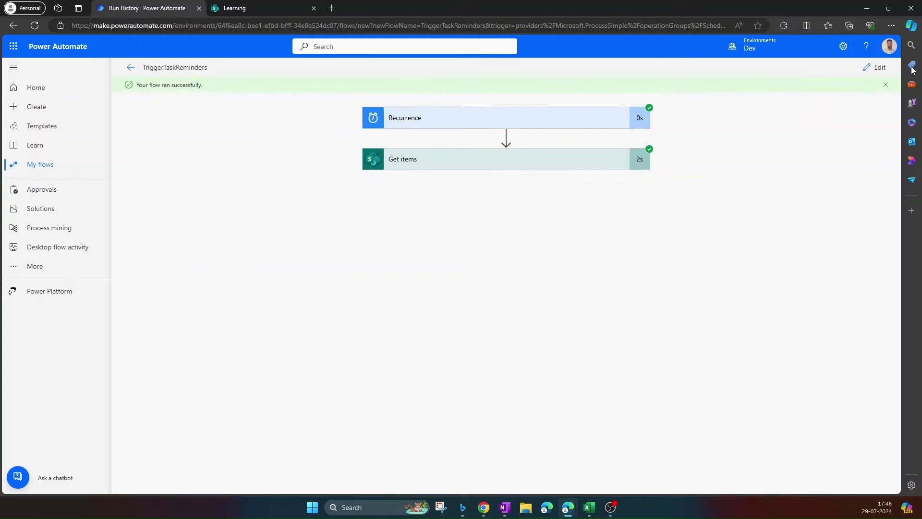
{"action": "left_click", "coordinate": [874, 70]}
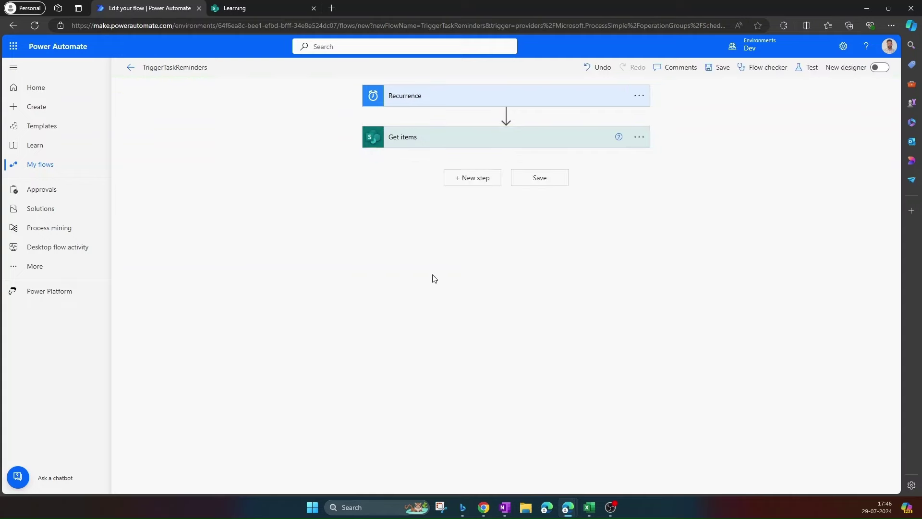
Add a Filter array action after Get items, with From set to the Get items value
{"action": "left_click", "coordinate": [481, 186]}
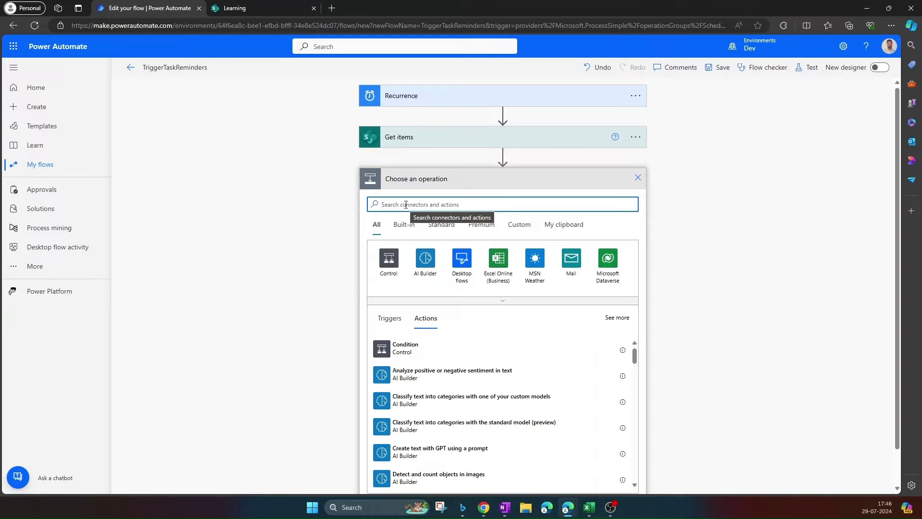
{"action": "type", "text": "filter array"}
{"action": "left_click", "coordinate": [401, 353]}
{"action": "left_click", "coordinate": [378, 208]}
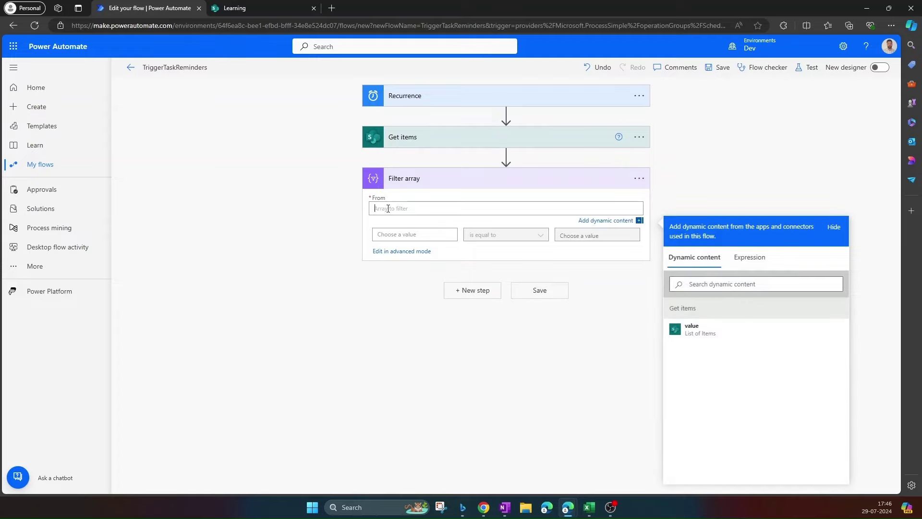
{"action": "left_click", "coordinate": [728, 339]}
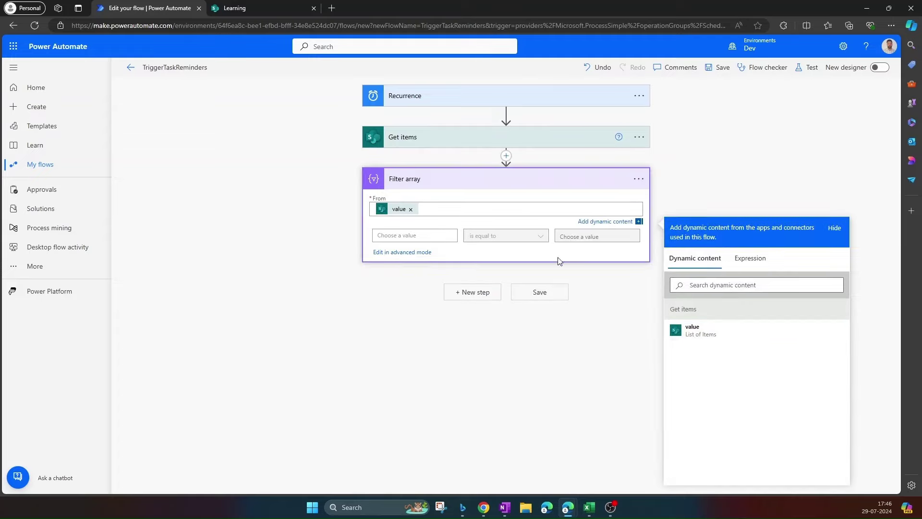
{"action": "left_click", "coordinate": [399, 236]}
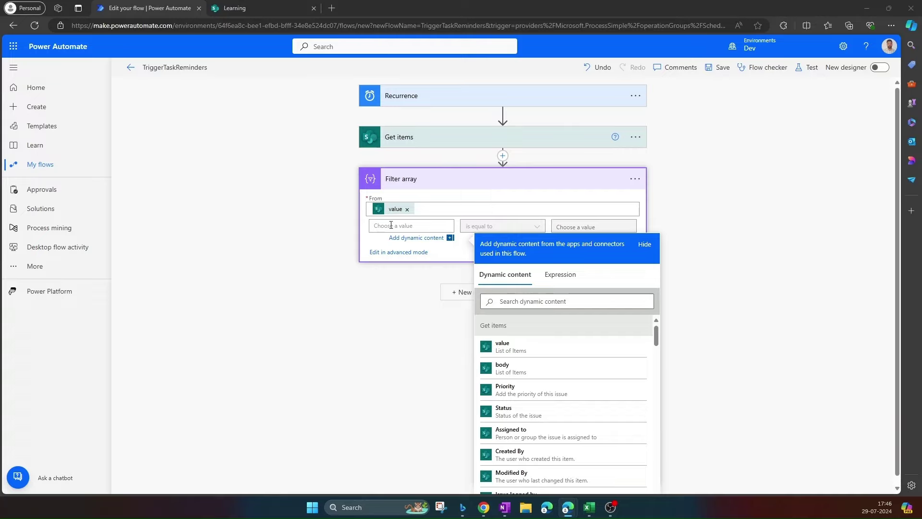
{"action": "left_click", "coordinate": [609, 269]}
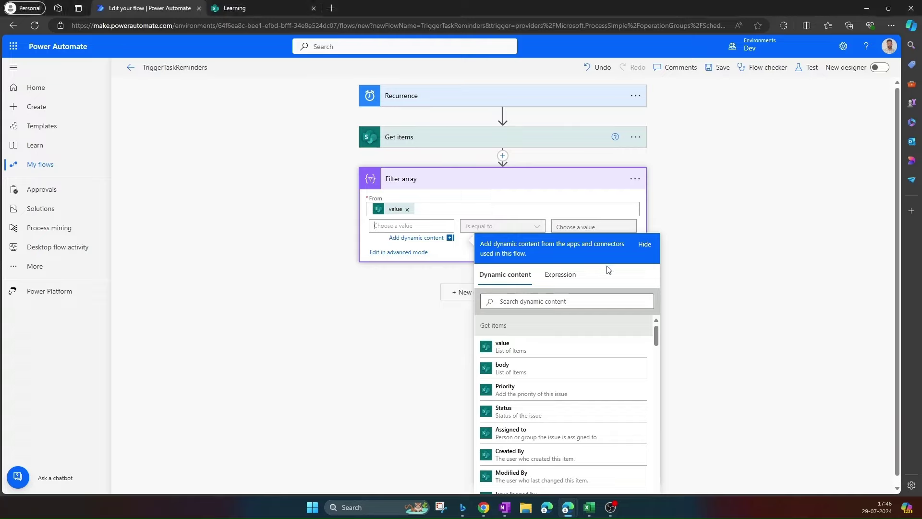
{"action": "left_click", "coordinate": [560, 275]}
{"action": "key", "text": "ctrl+v"}
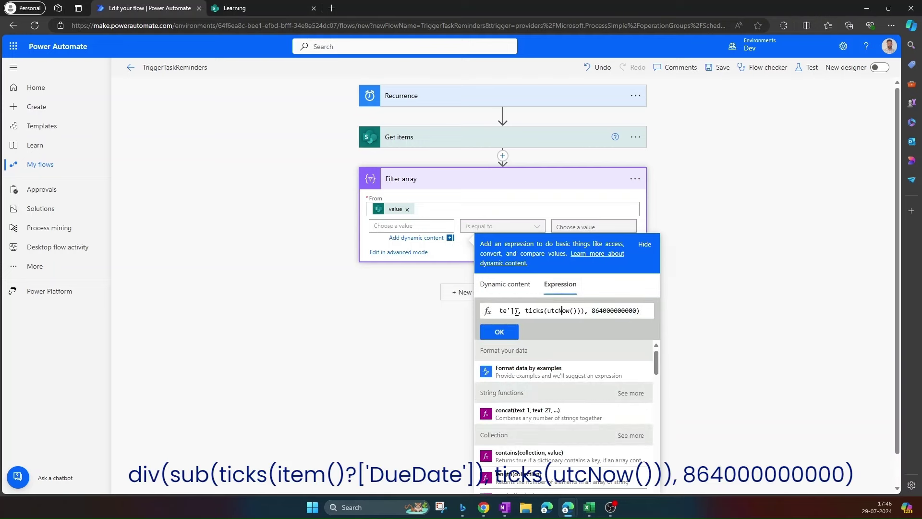
{"action": "left_click", "coordinate": [516, 312]}
{"action": "key", "text": "Left"}
{"action": "key", "text": "Left"}
{"action": "key", "text": "Left"}
{"action": "key", "text": "Left"}
{"action": "key", "text": "Left"}
{"action": "key", "text": "Left"}
{"action": "key", "text": "Left"}
{"action": "key", "text": "Left"}
{"action": "key", "text": "Left"}
{"action": "key", "text": "Left"}
{"action": "key", "text": "Left"}
{"action": "key", "text": "Left"}
{"action": "key", "text": "Left"}
{"action": "key", "text": "Left"}
{"action": "key", "text": "Left"}
{"action": "key", "text": "Left"}
{"action": "key", "text": "Left"}
{"action": "key", "text": "Left"}
{"action": "key", "text": "Left"}
{"action": "key", "text": "Left"}
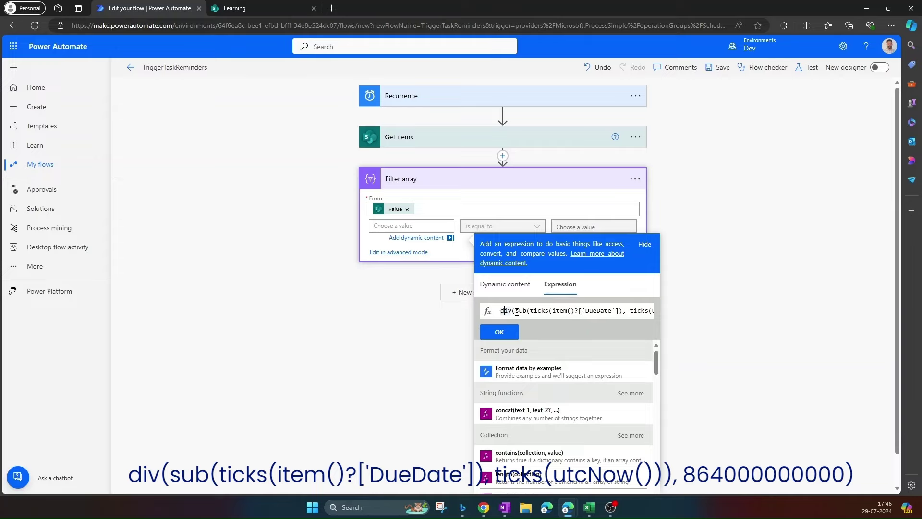
{"action": "key", "text": "Right"}
{"action": "key", "text": "Right"}
{"action": "key", "text": "Right"}
{"action": "key", "text": "Right"}
{"action": "key", "text": "Right"}
{"action": "key", "text": "Right"}
{"action": "key", "text": "Right"}
{"action": "key", "text": "Right"}
{"action": "key", "text": "Right"}
{"action": "key", "text": "Right"}
{"action": "key", "text": "Right"}
{"action": "key", "text": "Right"}
{"action": "key", "text": "Right"}
{"action": "key", "text": "Right"}
{"action": "key", "text": "Right"}
{"action": "key", "text": "Right"}
{"action": "left_click_drag", "start_coordinate": [640, 311], "coordinate": [644, 312]}
{"action": "left_click", "coordinate": [617, 311]}
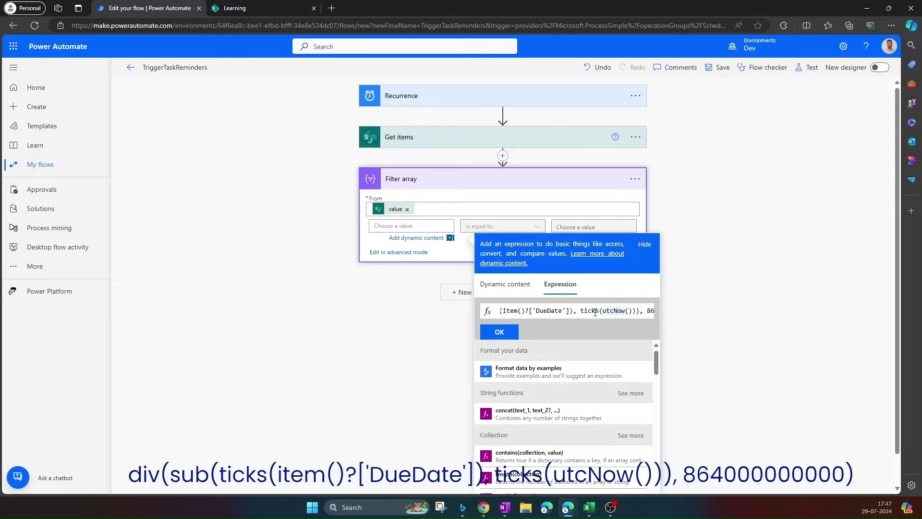
{"action": "left_click_drag", "start_coordinate": [605, 311], "coordinate": [514, 310]}
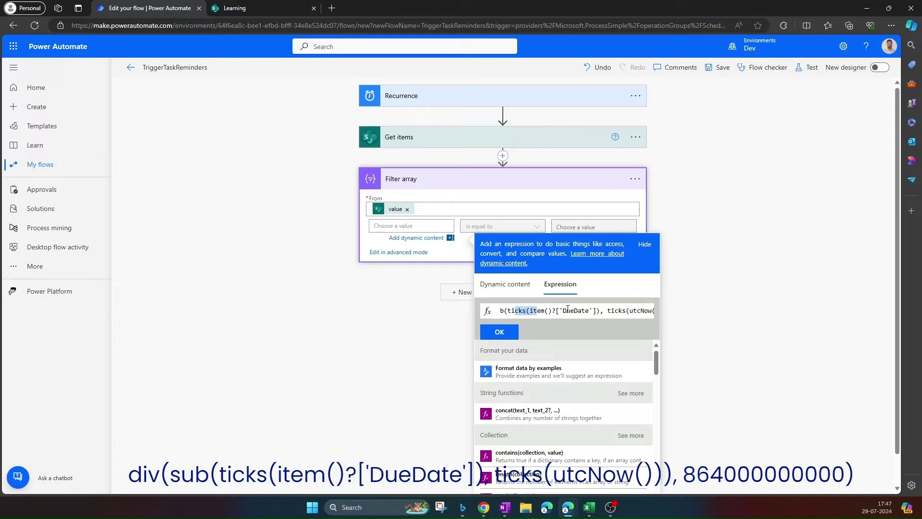
{"action": "key", "text": "Left"}
{"action": "key", "text": "Left"}
{"action": "key", "text": "Left"}
{"action": "key", "text": "Left"}
{"action": "key", "text": "Left"}
{"action": "key", "text": "Left"}
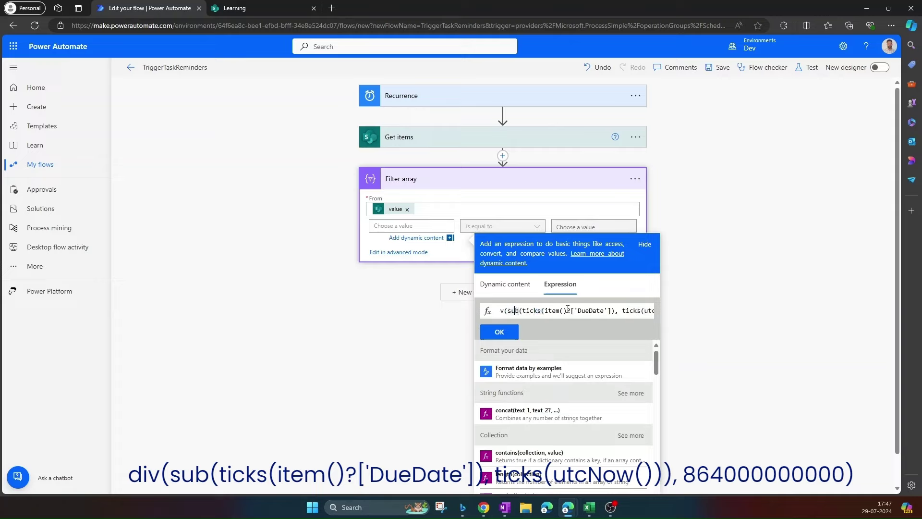
{"action": "key", "text": "Right"}
{"action": "key", "text": "Right"}
{"action": "key", "text": "Right"}
{"action": "key", "text": "Right"}
{"action": "key", "text": "Right"}
{"action": "key", "text": "Right"}
{"action": "key", "text": "Right"}
{"action": "key", "text": "Right"}
{"action": "key", "text": "Right"}
{"action": "key", "text": "Right"}
{"action": "key", "text": "Right"}
{"action": "key", "text": "Right"}
{"action": "key", "text": "Right"}
{"action": "key", "text": "Right"}
{"action": "key", "text": "Right"}
{"action": "key", "text": "Right"}
{"action": "key", "text": "Right"}
{"action": "key", "text": "Right"}
{"action": "key", "text": "Right"}
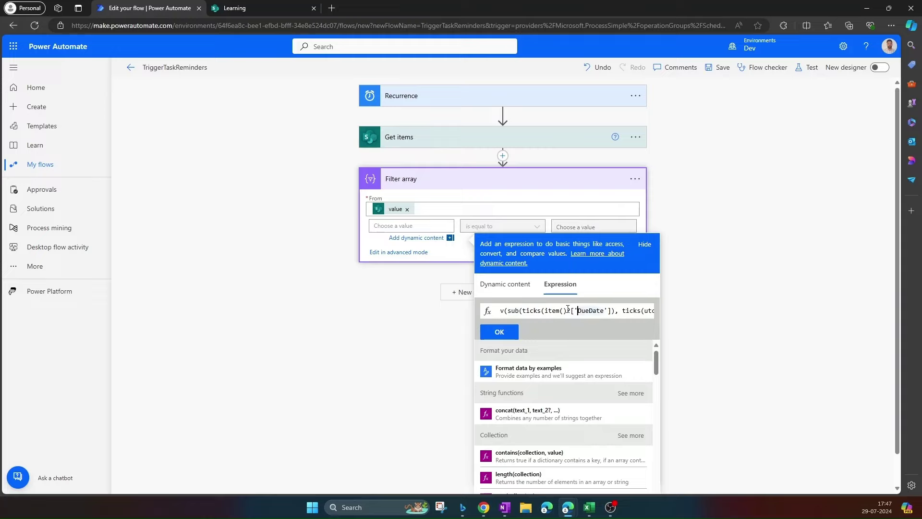
{"action": "key", "text": "Left"}
{"action": "key", "text": "Left"}
{"action": "key", "text": "Left"}
{"action": "key", "text": "Left"}
{"action": "key", "text": "Left"}
{"action": "key", "text": "Left"}
{"action": "key", "text": "Left"}
{"action": "key", "text": "Left"}
{"action": "key", "text": "Left"}
{"action": "key", "text": "Left"}
{"action": "key", "text": "Left"}
{"action": "key", "text": "Left"}
{"action": "key", "text": "Left"}
{"action": "key", "text": "Left"}
{"action": "key", "text": "Left"}
{"action": "key", "text": "Right"}
{"action": "key", "text": "Right"}
{"action": "key", "text": "Right"}
{"action": "key", "text": "Right"}
{"action": "key", "text": "Right"}
{"action": "key", "text": "Right"}
{"action": "key", "text": "Right"}
{"action": "key", "text": "Right"}
{"action": "key", "text": "Right"}
{"action": "key", "text": "Right"}
{"action": "key", "text": "Right"}
{"action": "key", "text": "Right"}
{"action": "key", "text": "Right"}
{"action": "key", "text": "Right"}
{"action": "key", "text": "Right"}
{"action": "key", "text": "Right"}
{"action": "key", "text": "Right"}
{"action": "key", "text": "Right"}
{"action": "key", "text": "Right"}
{"action": "key", "text": "Right"}
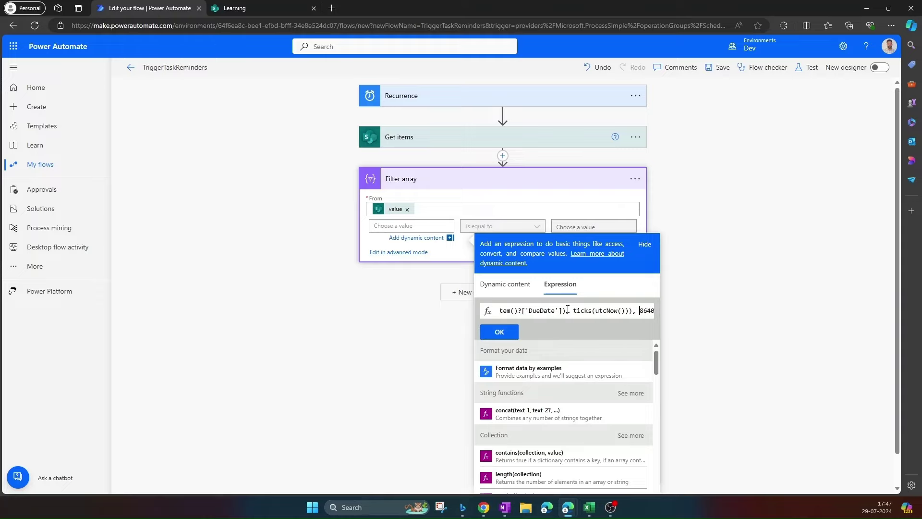
{"action": "key", "text": "ctrl+a"}
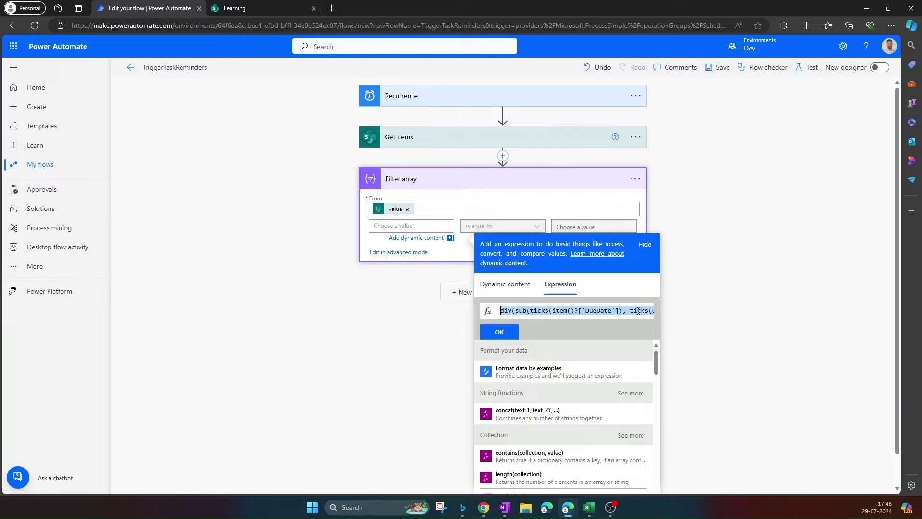
Make the filter keep items whose days-until-due equals 3, then collapse Filter array
{"action": "left_click", "coordinate": [501, 331]}
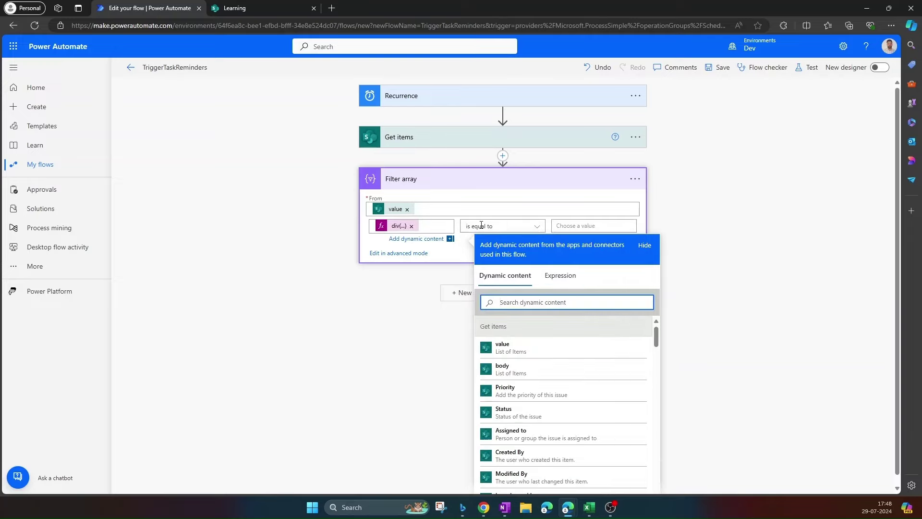
{"action": "left_click", "coordinate": [561, 227]}
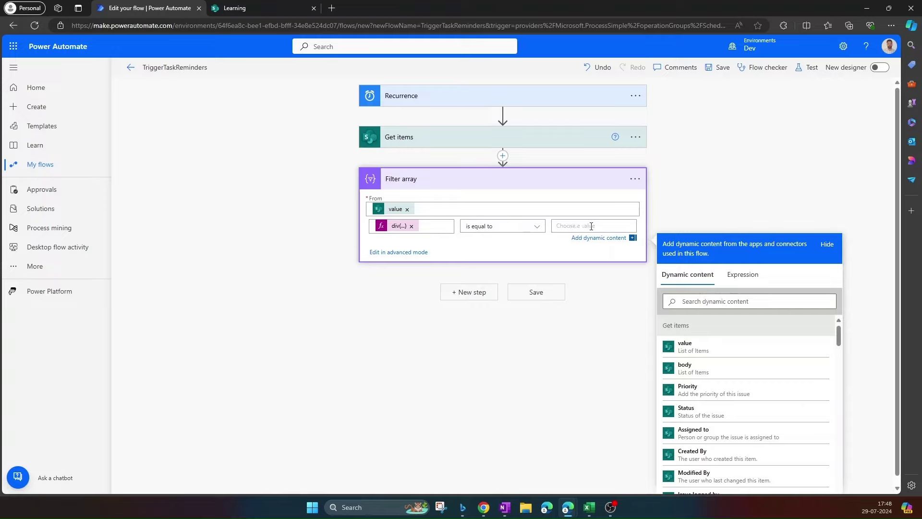
{"action": "type", "text": "3"}
{"action": "left_click", "coordinate": [464, 180]}
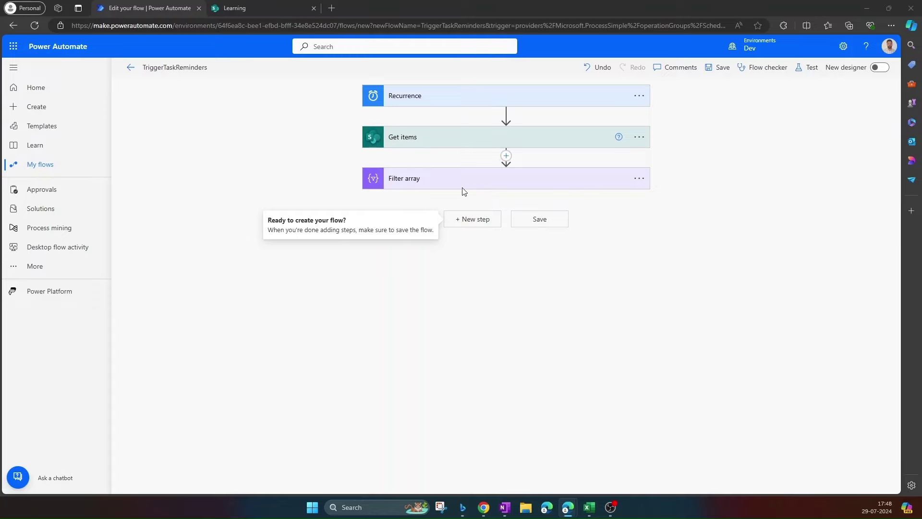
Start a new step after Filter array and list Data Operation actions via a 'select' search
{"action": "left_click", "coordinate": [476, 222]}
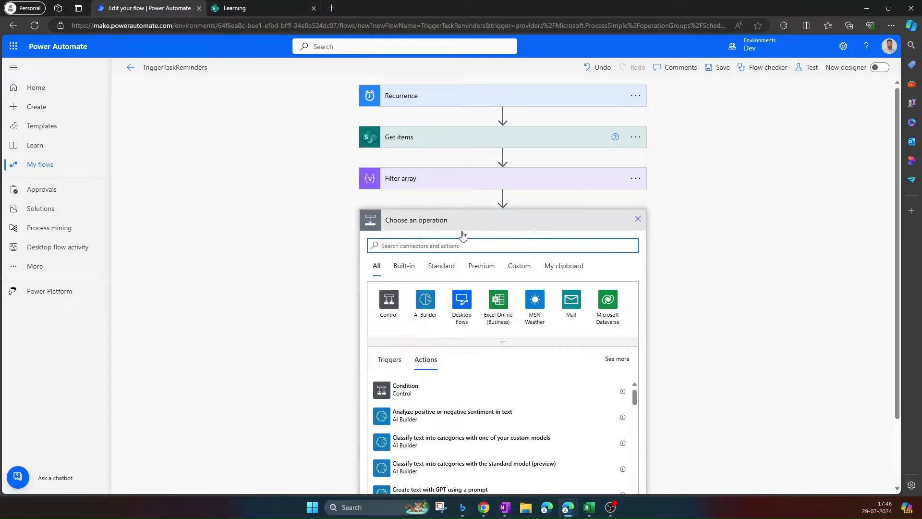
{"action": "type", "text": "select"}
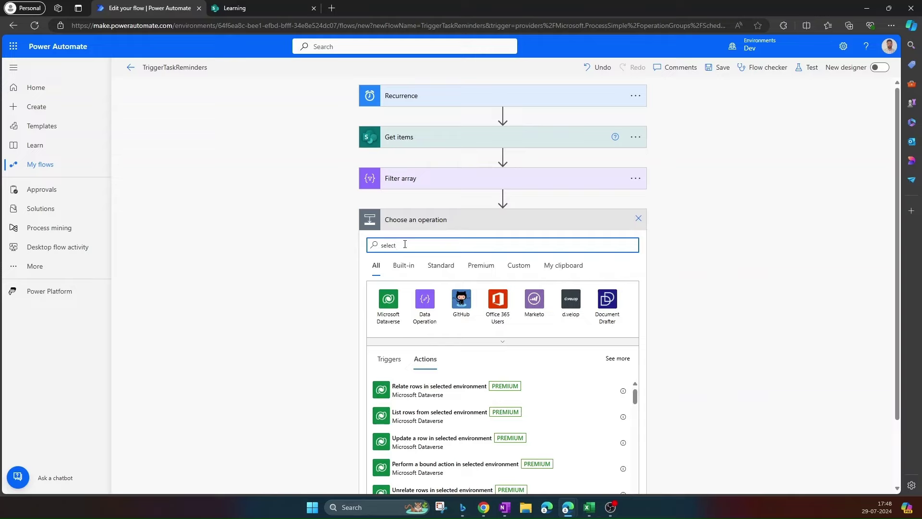
{"action": "left_click", "coordinate": [429, 297]}
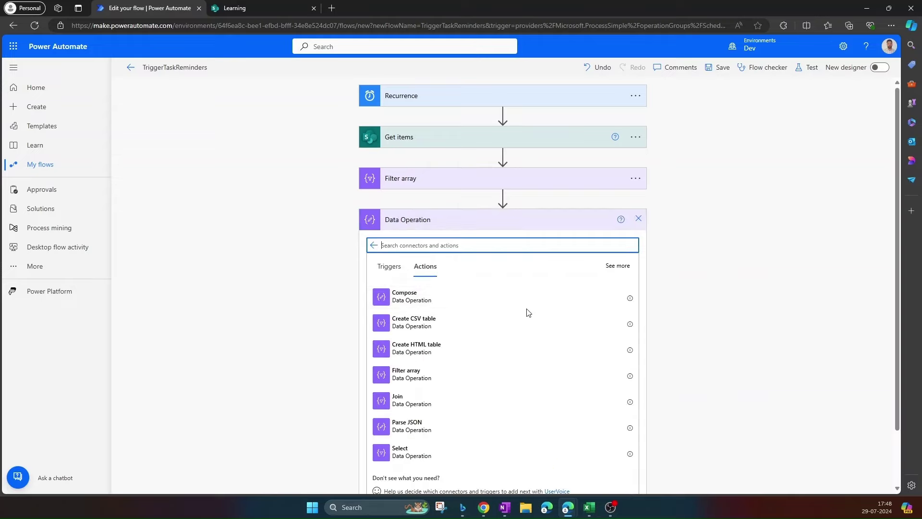
Add a Select action using the Filter array Body as its source
{"action": "scroll", "coordinate": [524, 317], "scroll_direction": "down", "scroll_amount": 1}
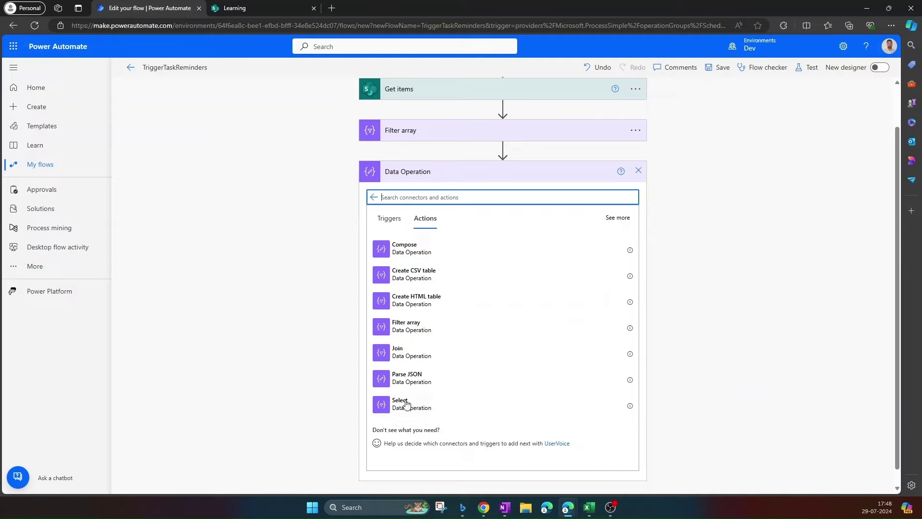
{"action": "left_click", "coordinate": [443, 396]}
{"action": "left_click", "coordinate": [441, 240]}
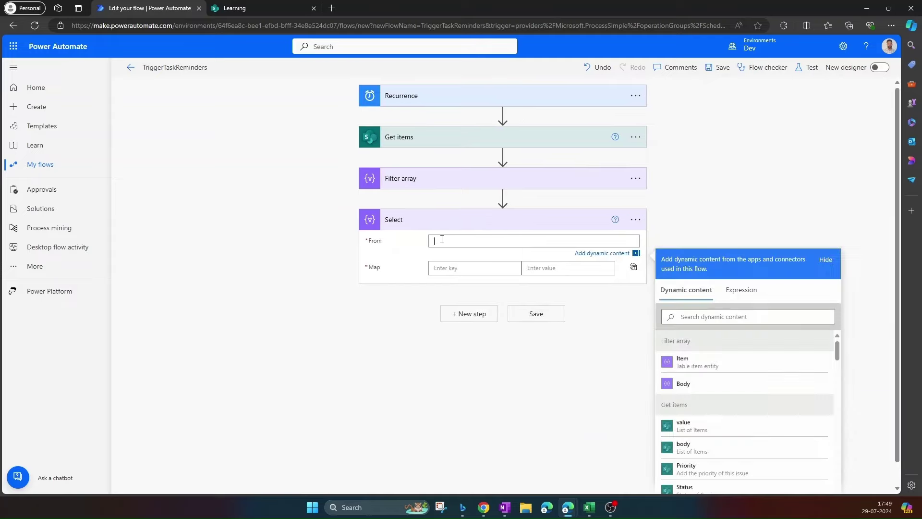
{"action": "left_click", "coordinate": [698, 390]}
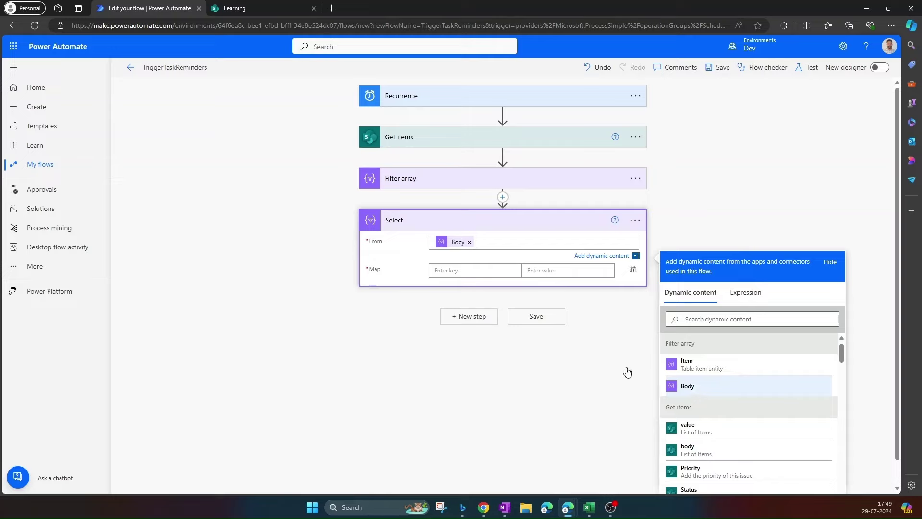
Map key ID to the expression item()?['ID'] in Select
{"action": "left_click", "coordinate": [445, 271]}
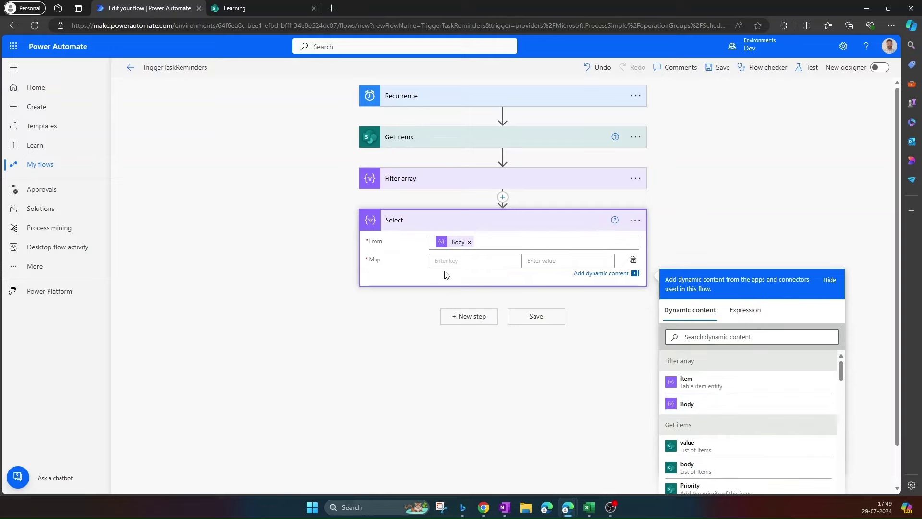
{"action": "type", "text": "ID"}
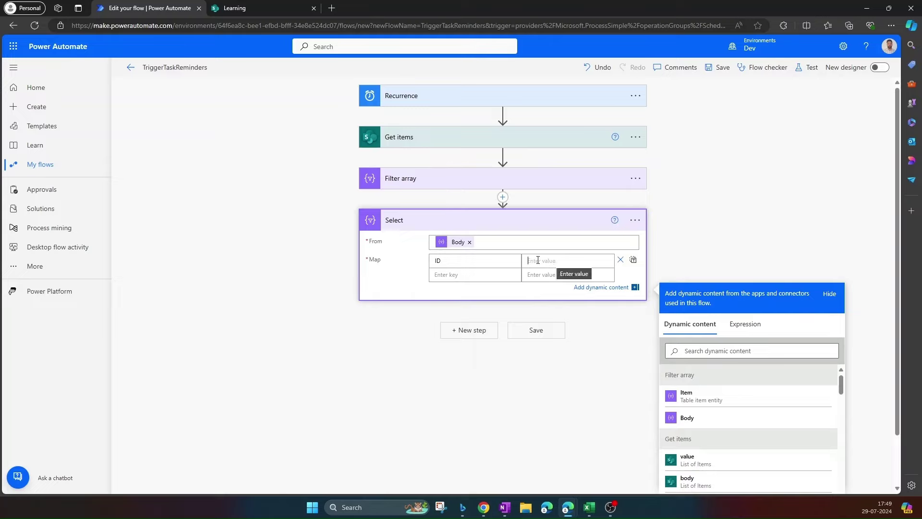
{"action": "left_click", "coordinate": [746, 328]}
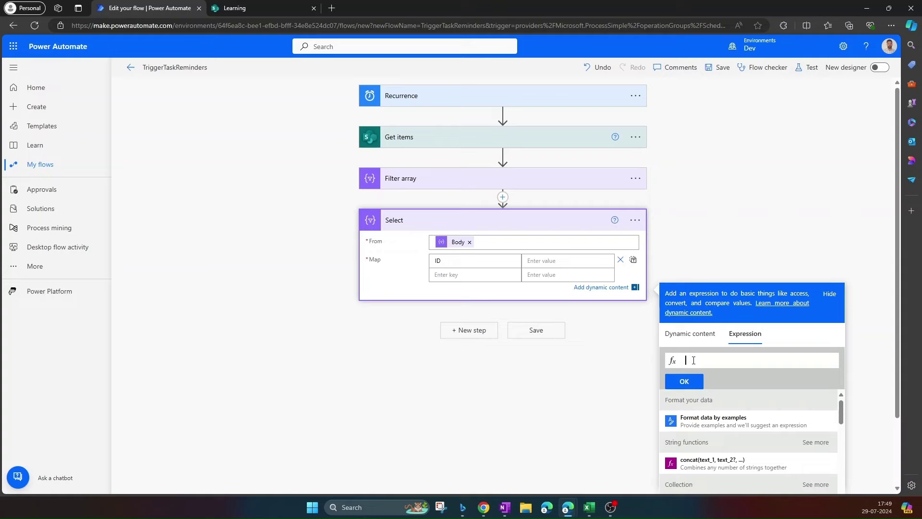
{"action": "type", "text": "item()"}
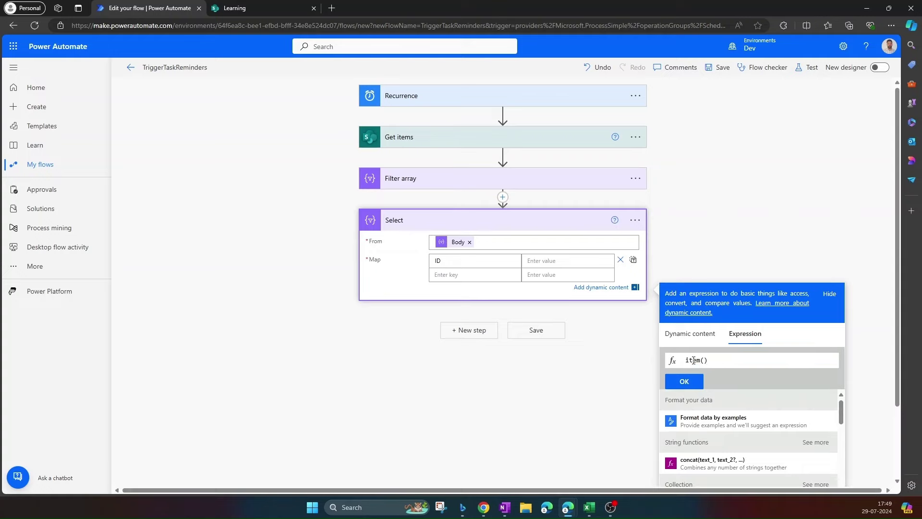
{"action": "type", "text": "?['ID'"}
{"action": "left_click", "coordinate": [688, 382]}
{"action": "left_click", "coordinate": [541, 78]}
{"action": "left_click", "coordinate": [686, 385]}
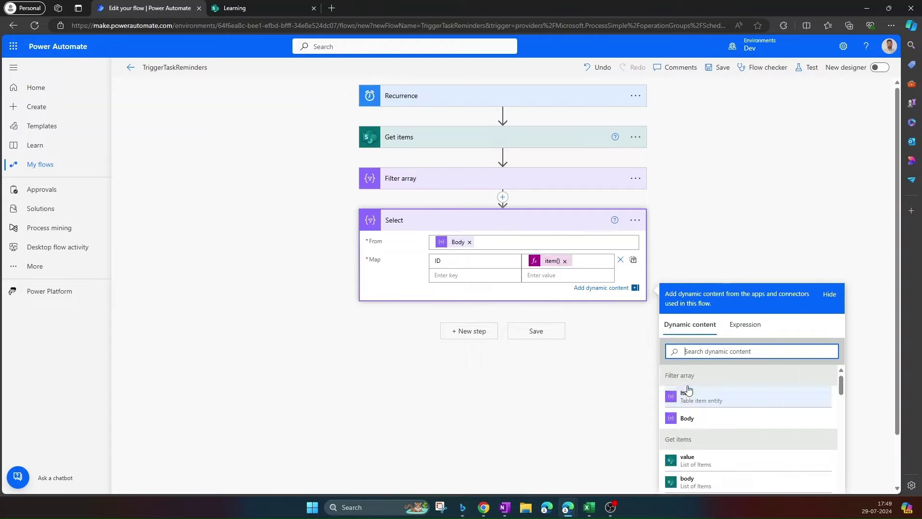
Add a second Select key named Email
{"action": "left_click", "coordinate": [447, 276]}
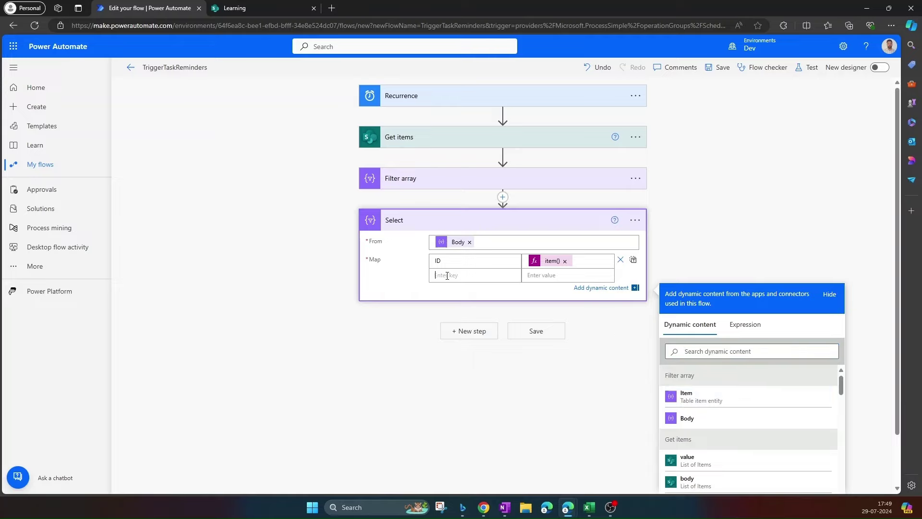
{"action": "type", "text": "mail"}
{"action": "left_click", "coordinate": [580, 273]}
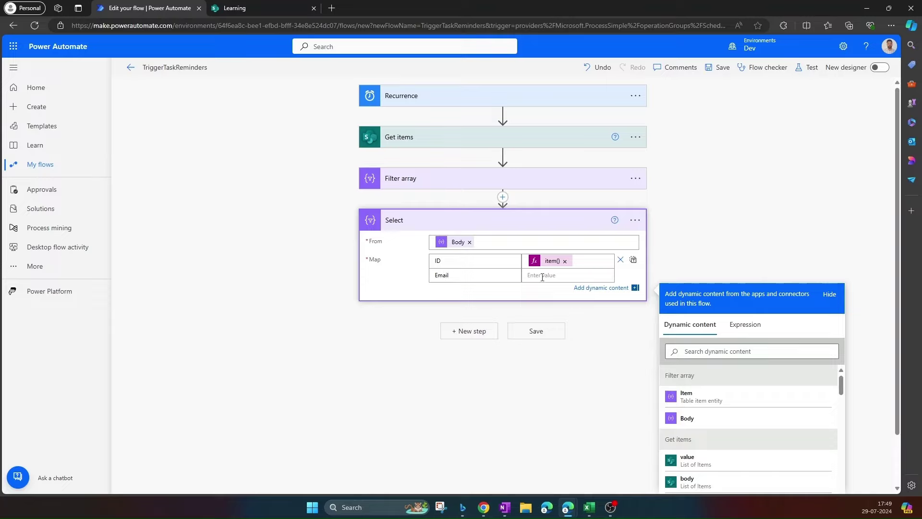
Map Select's Email key to item()?['AssignedTo/Email'] and add a third key named Link
{"action": "left_click", "coordinate": [744, 328]}
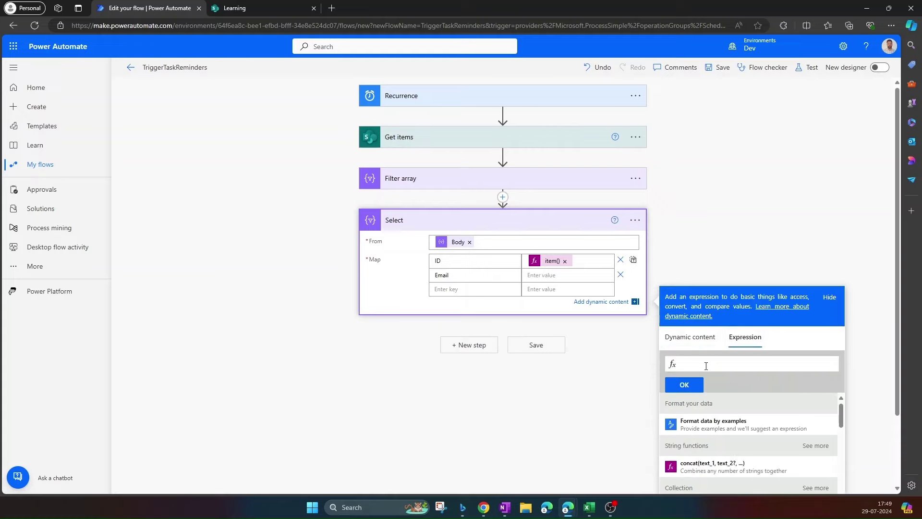
{"action": "type", "text": "item"}
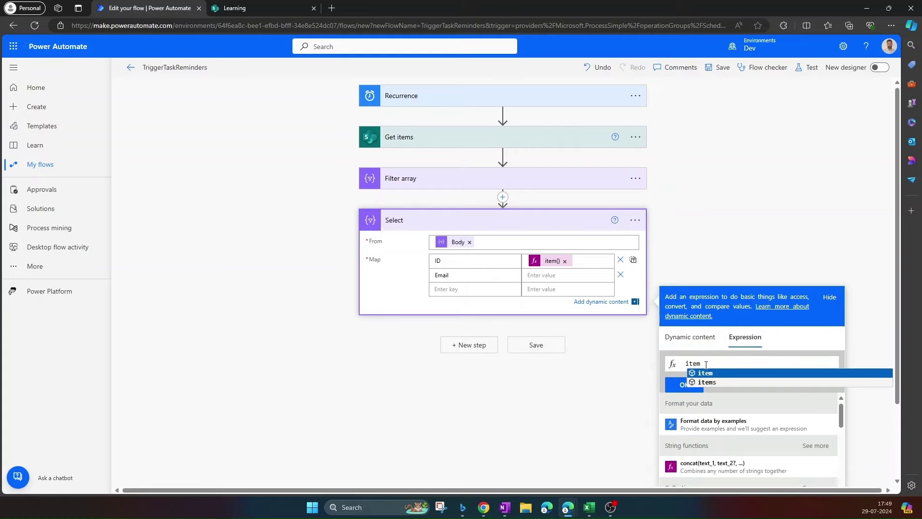
{"action": "type", "text": "()"}
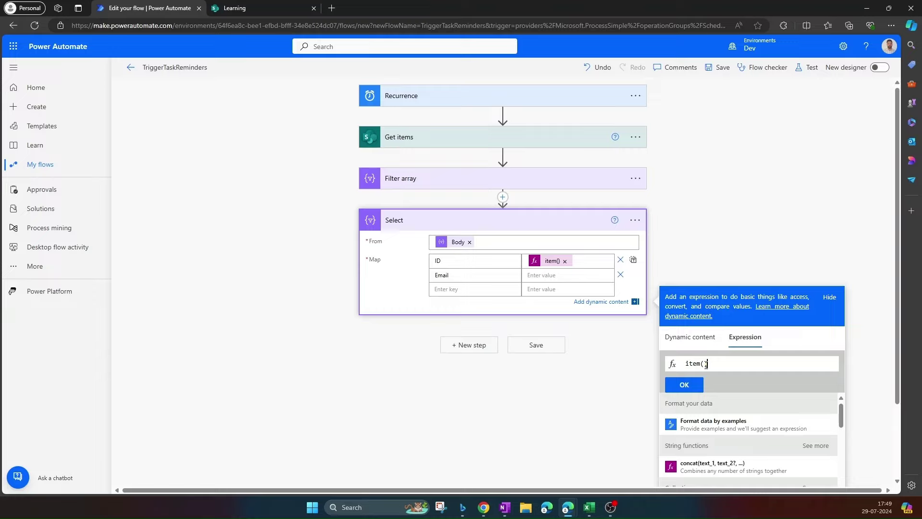
{"action": "type", "text": "?['AssignedTo"}
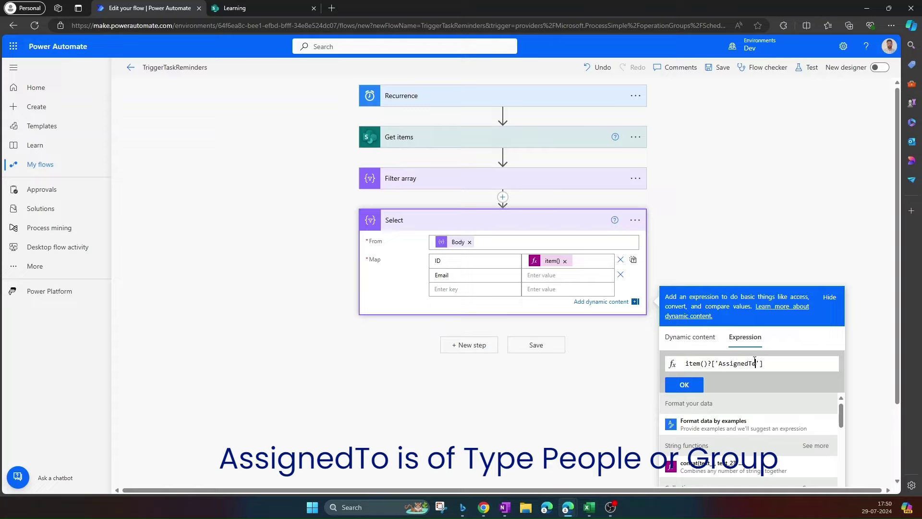
{"action": "type", "text": "/Email"}
{"action": "left_click", "coordinate": [684, 387]}
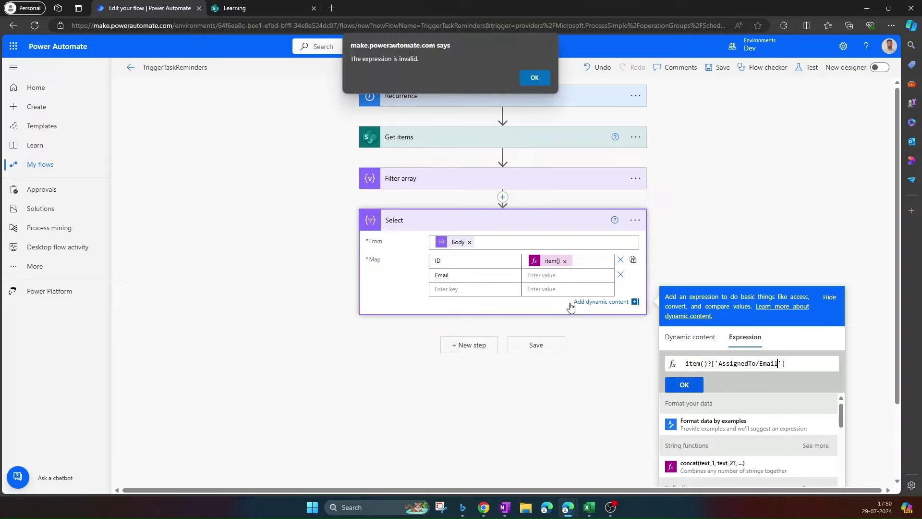
{"action": "left_click", "coordinate": [533, 78]}
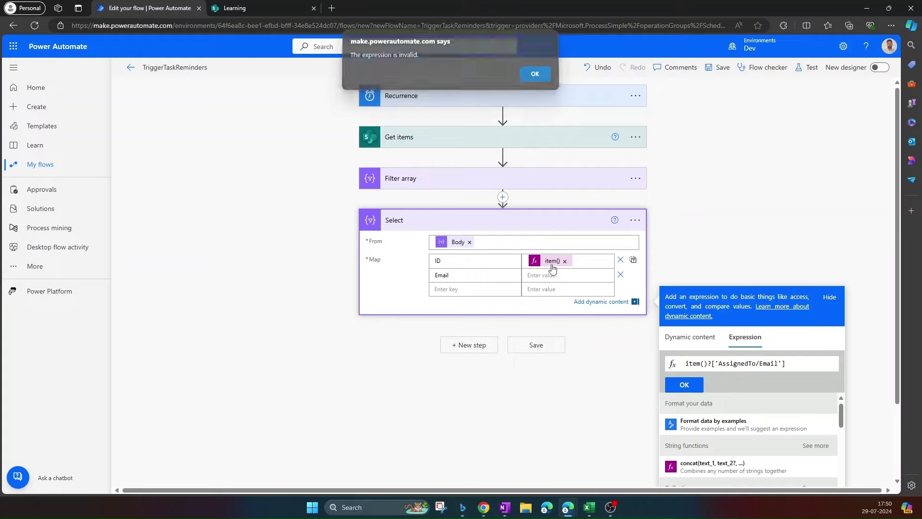
{"action": "left_click", "coordinate": [687, 387]}
{"action": "left_click", "coordinate": [500, 289]}
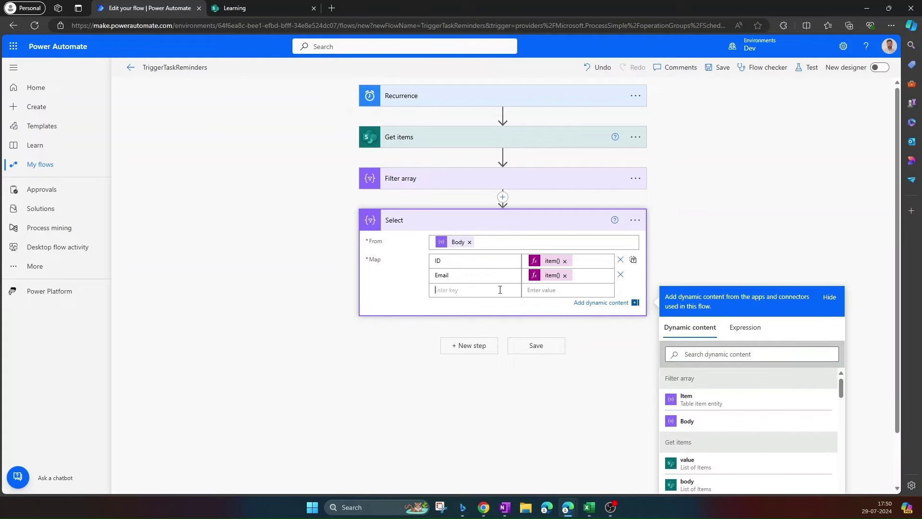
{"action": "type", "text": "Link"}
Set the Link key's value to the item()?['Link'] expression and collapse the Select step
{"action": "left_click", "coordinate": [538, 290]}
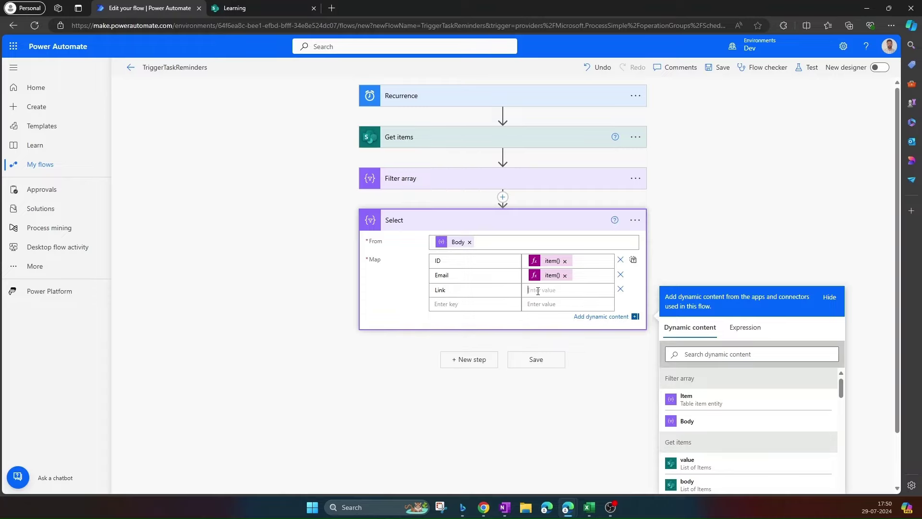
{"action": "left_click", "coordinate": [745, 327]}
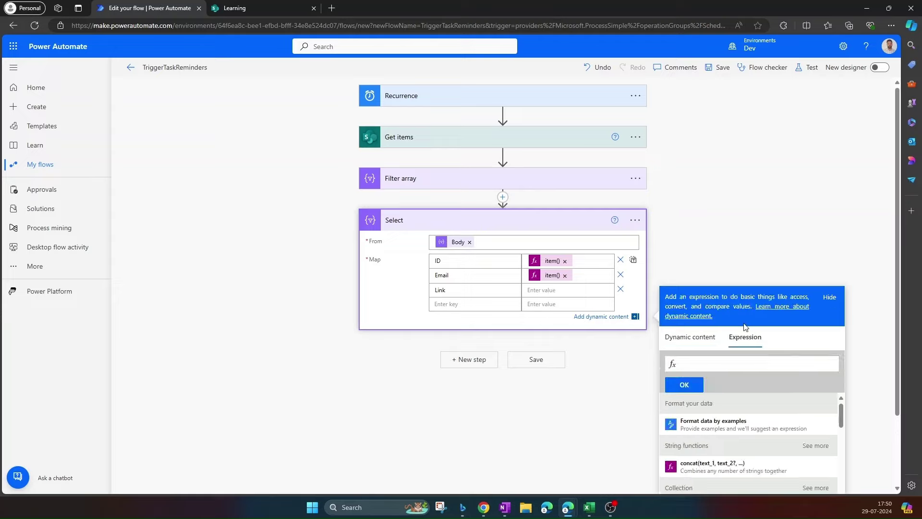
{"action": "type", "text": "item"}
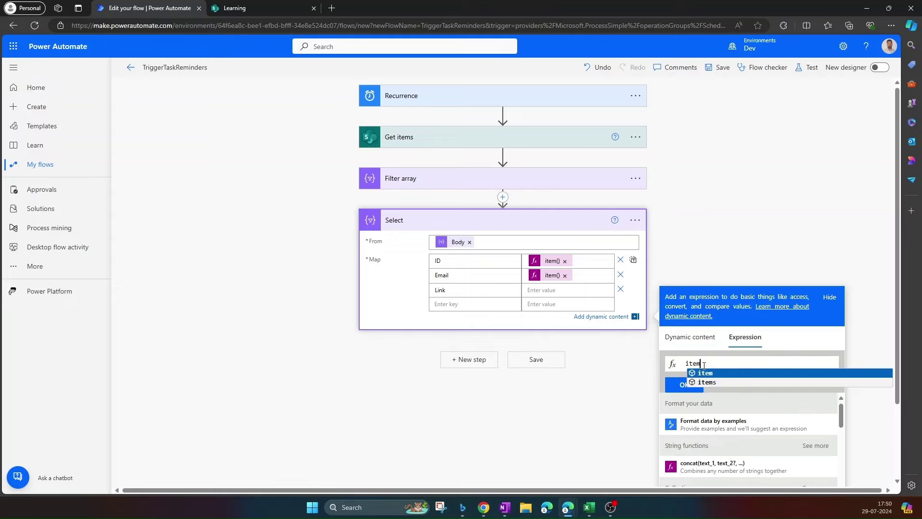
{"action": "type", "text": "()?['"}
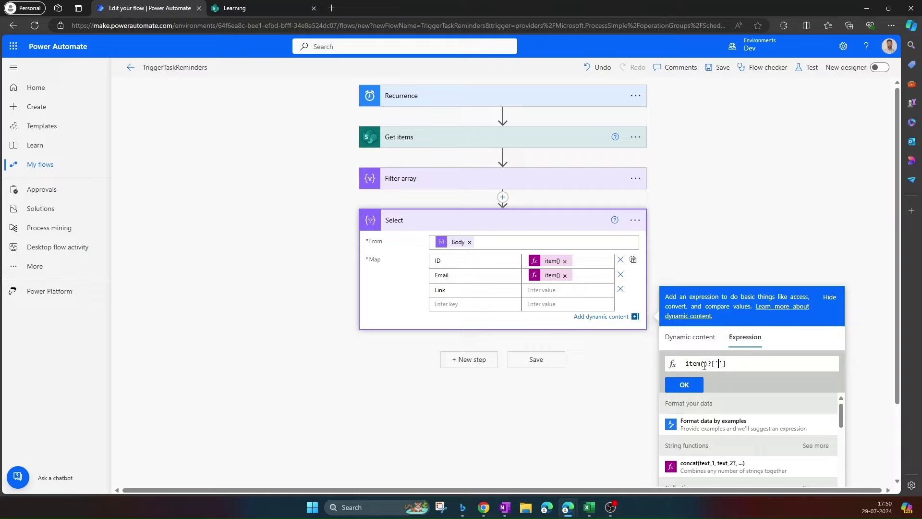
{"action": "type", "text": "{Link"}
{"action": "left_click_drag", "start_coordinate": [719, 363], "coordinate": [742, 363]}
{"action": "left_click", "coordinate": [685, 385]}
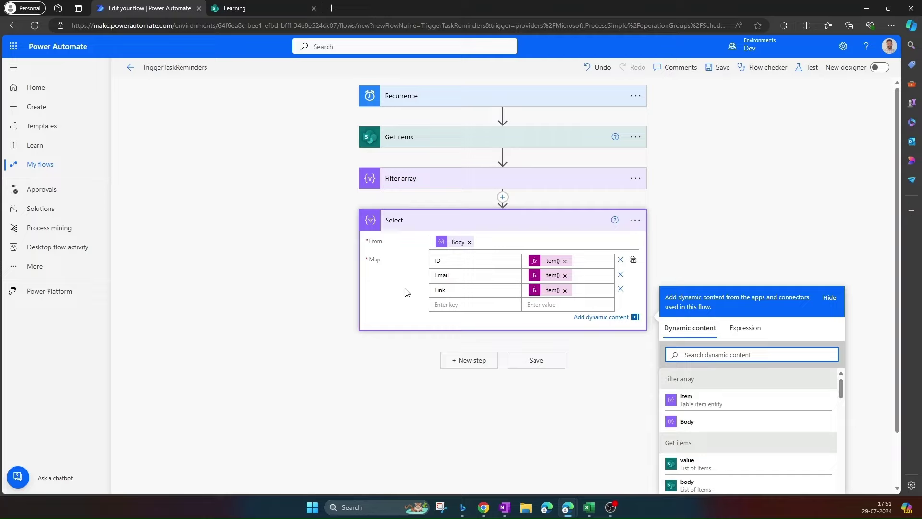
{"action": "left_click", "coordinate": [411, 220]}
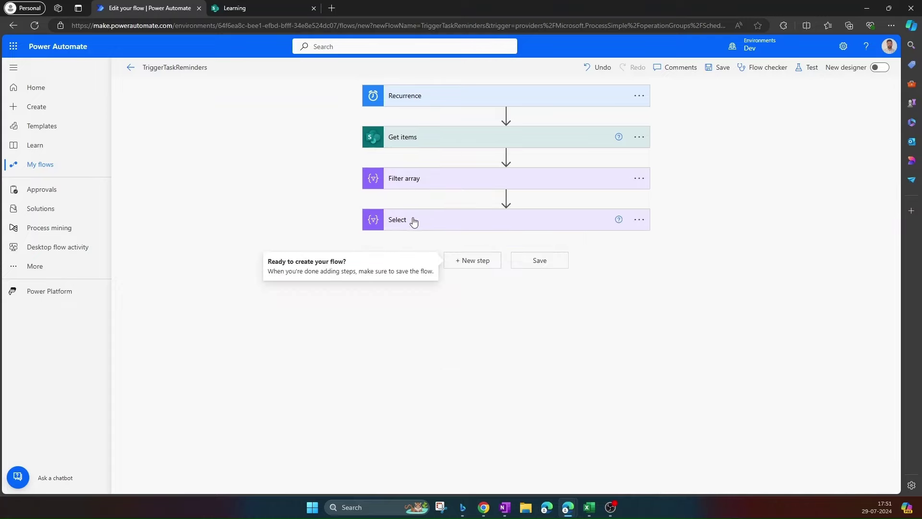
Add an Apply to each loop that iterates over the Select step's Output
{"action": "left_click", "coordinate": [484, 267]}
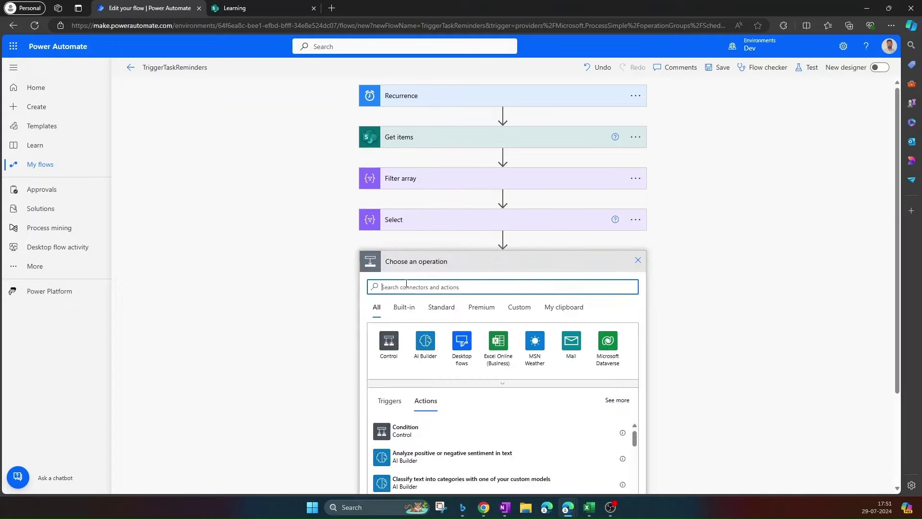
{"action": "type", "text": "appl"}
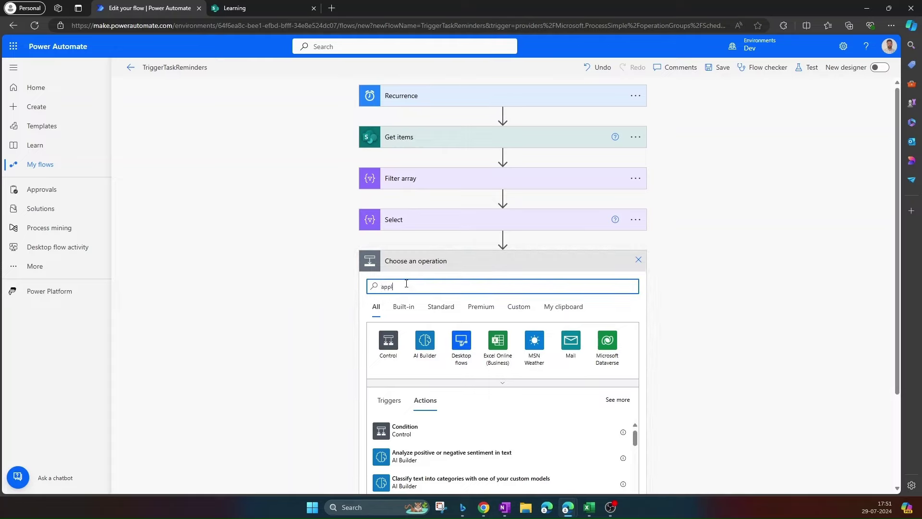
{"action": "type", "text": "y to each"}
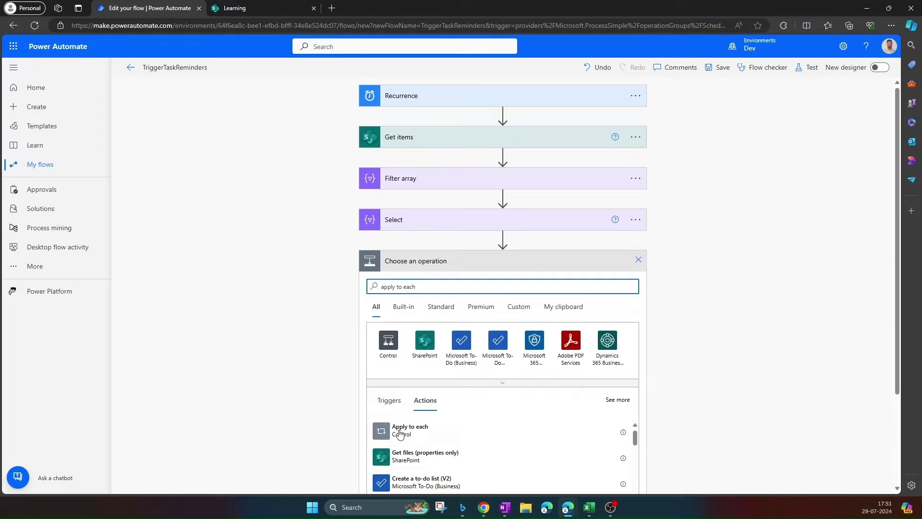
{"action": "left_click", "coordinate": [410, 430]}
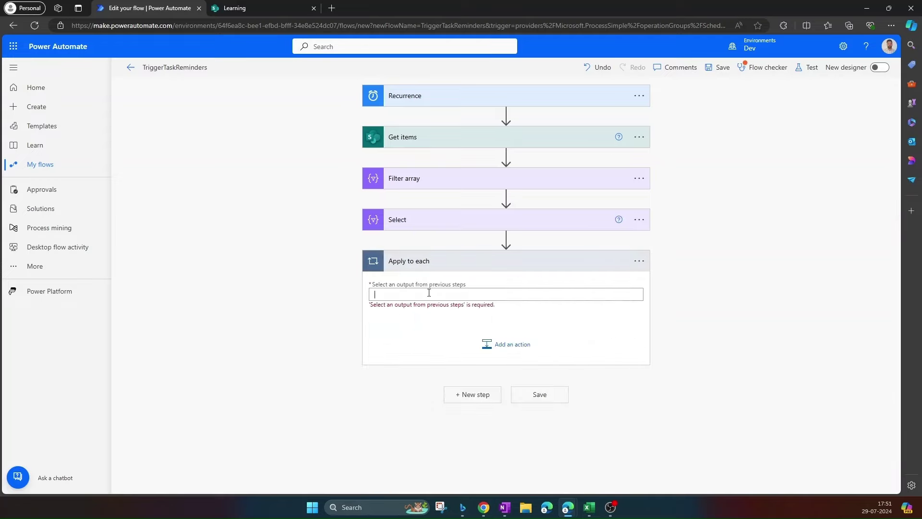
{"action": "left_click", "coordinate": [429, 292]}
{"action": "left_click", "coordinate": [701, 430]}
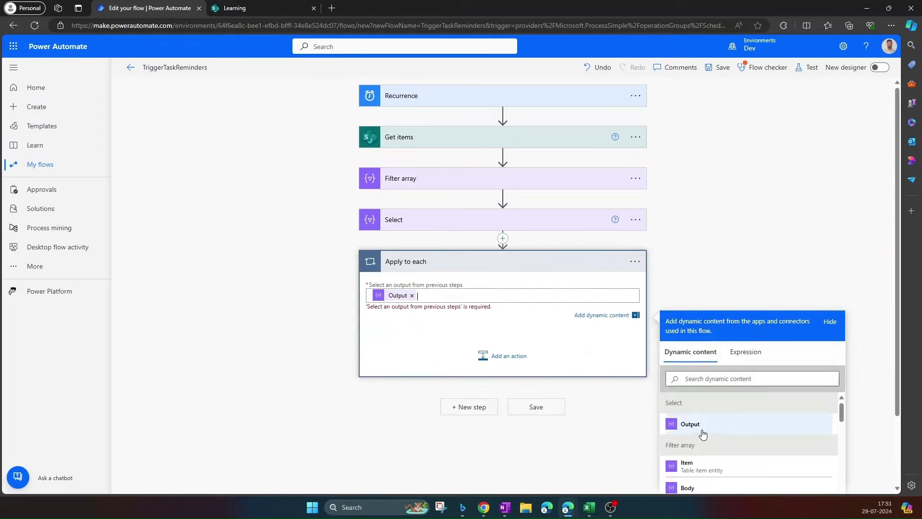
Search for 'send an email using' actions to add inside the loop
{"action": "left_click", "coordinate": [509, 350]}
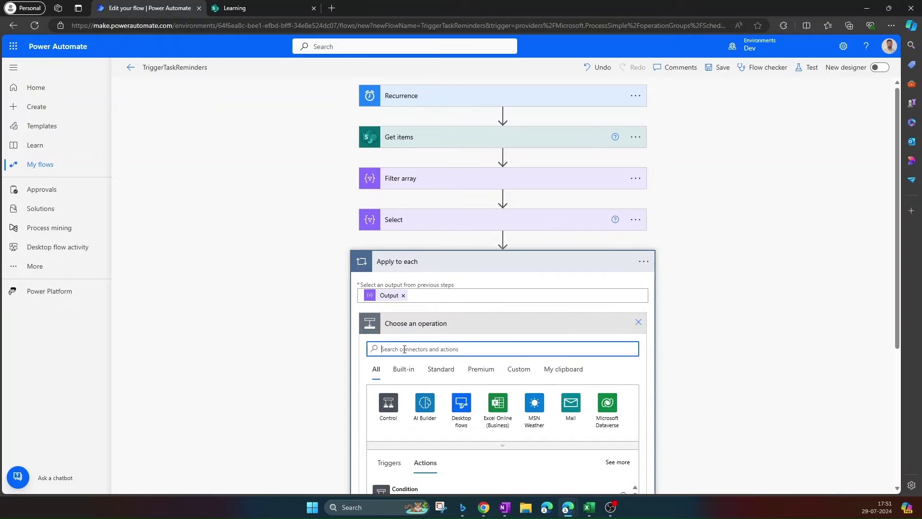
{"action": "type", "text": "send an email wit"}
{"action": "key", "text": "BackSpace"}
{"action": "key", "text": "BackSpace"}
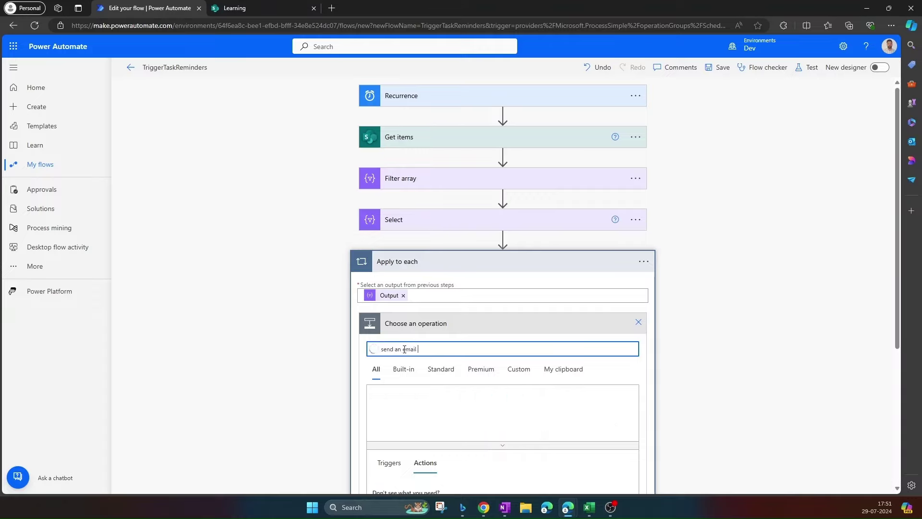
{"action": "type", "text": "using"}
{"action": "scroll", "coordinate": [466, 339], "scroll_direction": "down", "scroll_amount": 3}
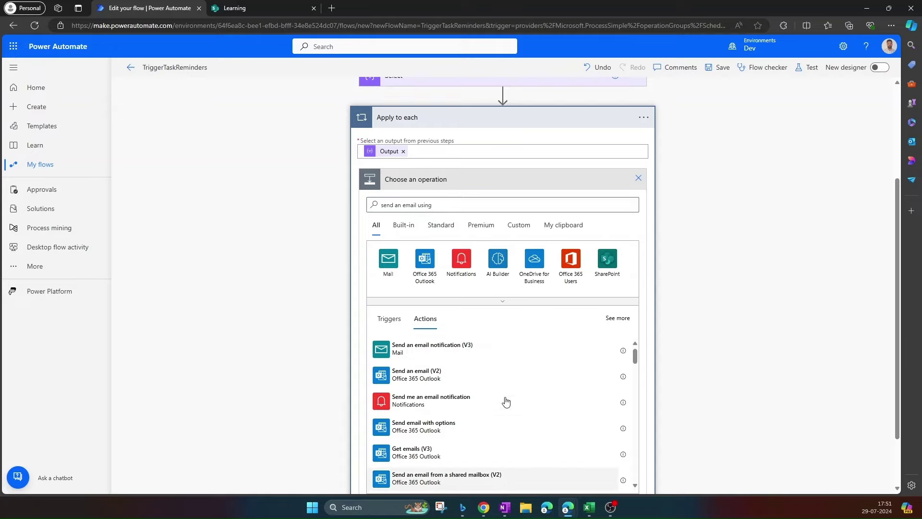
Add a Send an email from a shared mailbox (V2) action sending from sharedmailbox1
{"action": "left_click", "coordinate": [500, 478]}
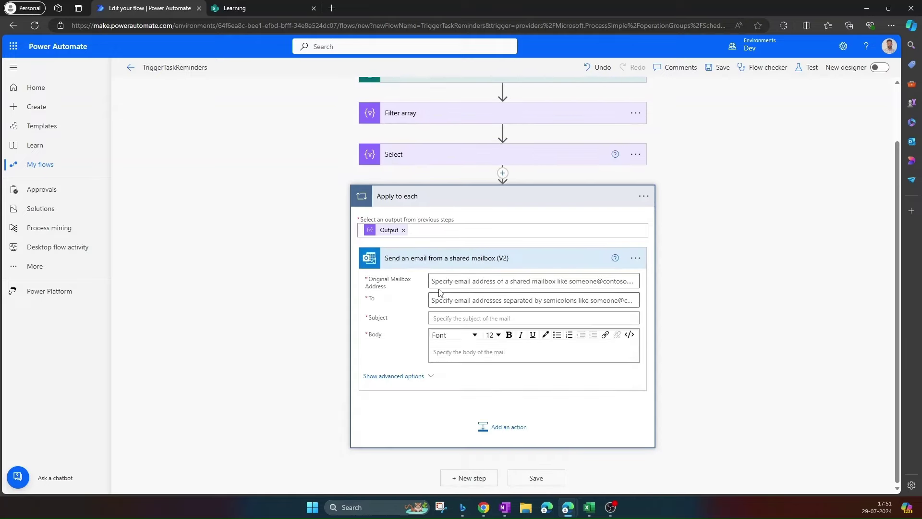
{"action": "left_click", "coordinate": [439, 279]}
{"action": "type", "text": "sharedmailbox1"}
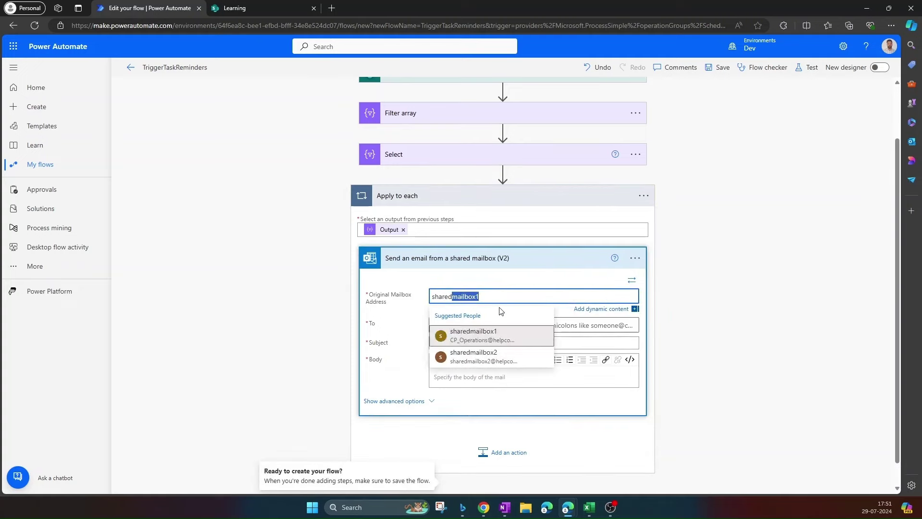
{"action": "left_click", "coordinate": [491, 336]}
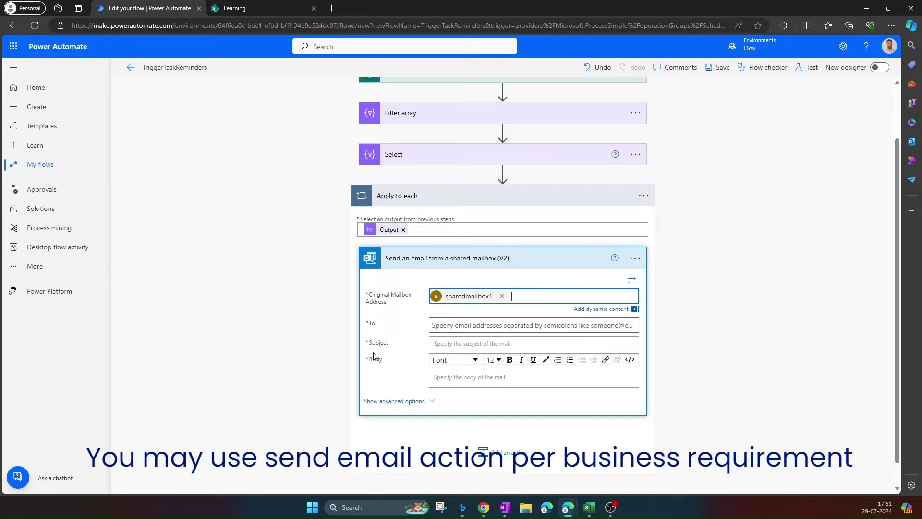
Start a To-field expression, checking the exact Email key name in the Select step
{"action": "left_click", "coordinate": [450, 325]}
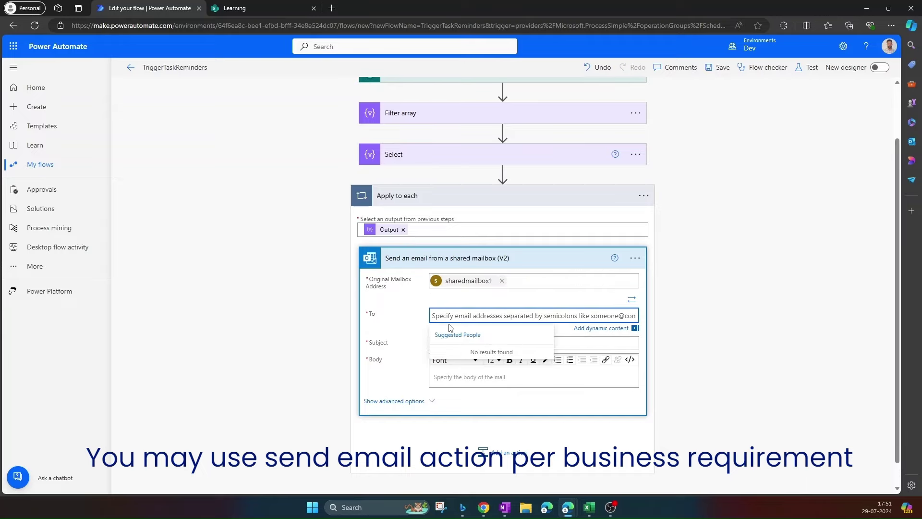
{"action": "left_click", "coordinate": [594, 330]}
{"action": "left_click", "coordinate": [746, 372]}
{"action": "left_click", "coordinate": [705, 398]}
{"action": "type", "text": "item()"}
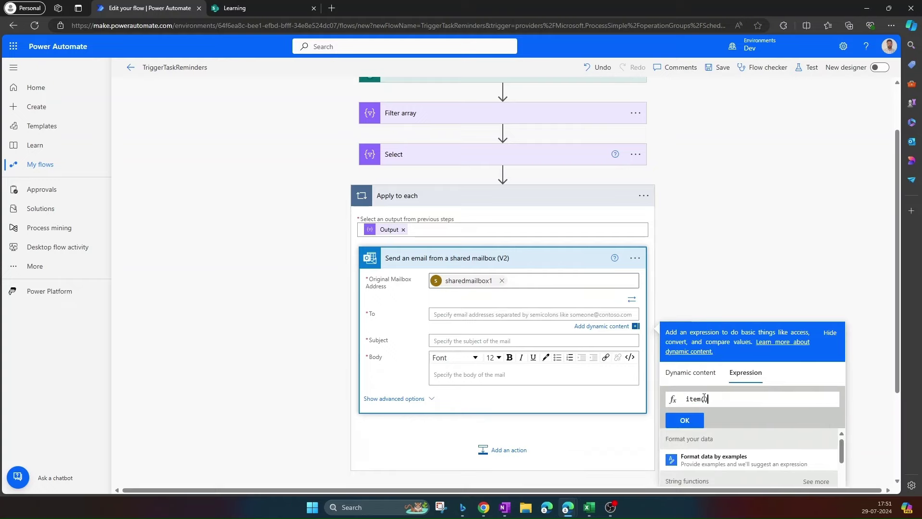
{"action": "type", "text": "?['"}
{"action": "left_click", "coordinate": [418, 154]}
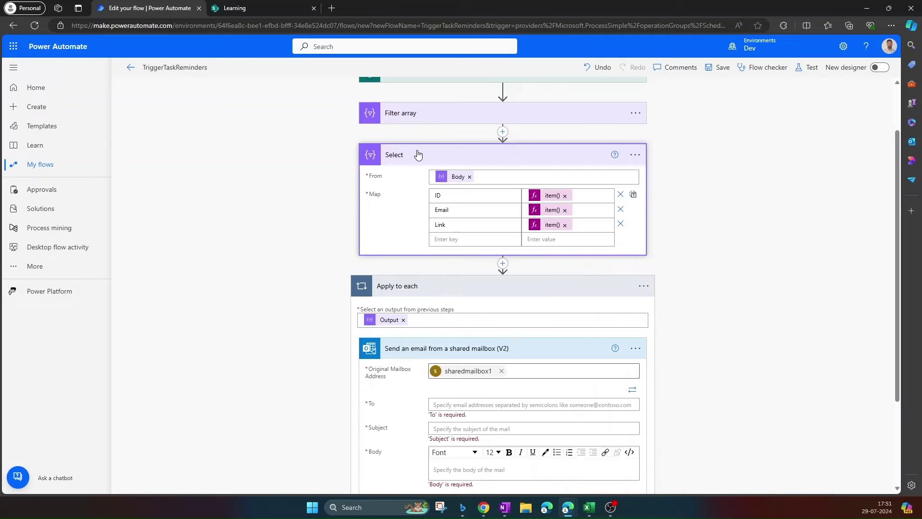
{"action": "double_click", "coordinate": [442, 212]}
{"action": "scroll", "coordinate": [531, 289], "scroll_direction": "down", "scroll_amount": 2}
Set the To field to the item()?['Email'] expression
{"action": "left_click", "coordinate": [576, 318]}
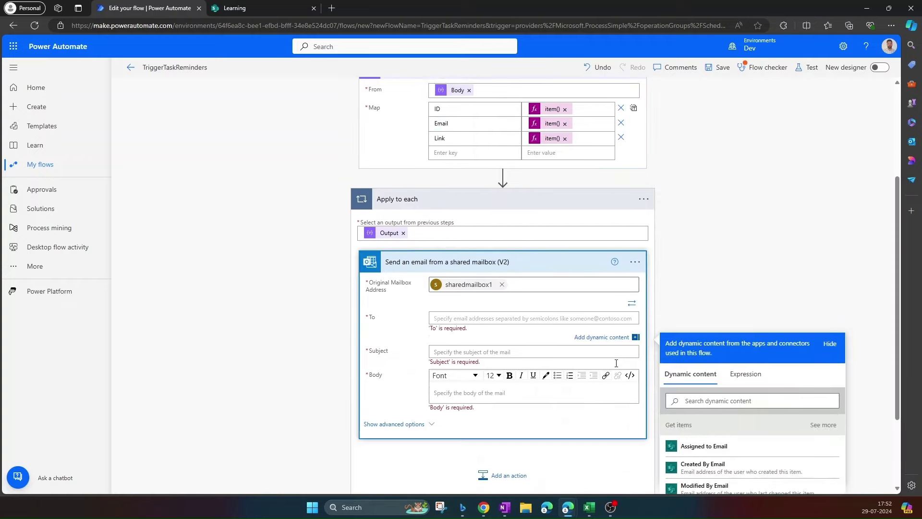
{"action": "left_click", "coordinate": [745, 374]}
{"action": "type", "text": "i"}
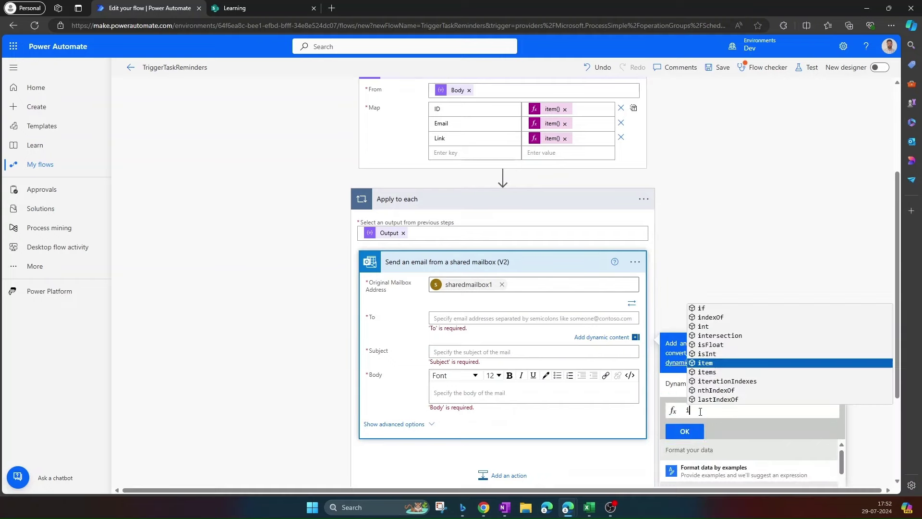
{"action": "type", "text": "te"}
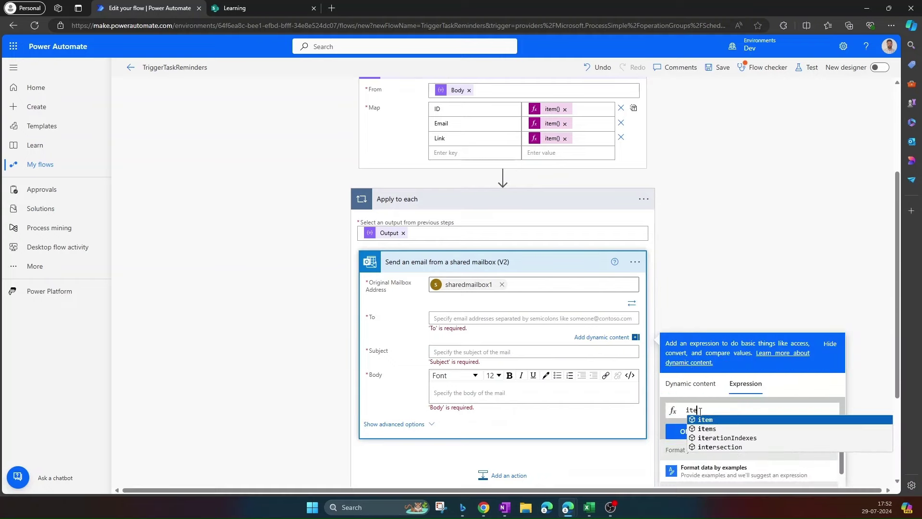
{"action": "key", "text": "Tab"}
{"action": "type", "text": "?"}
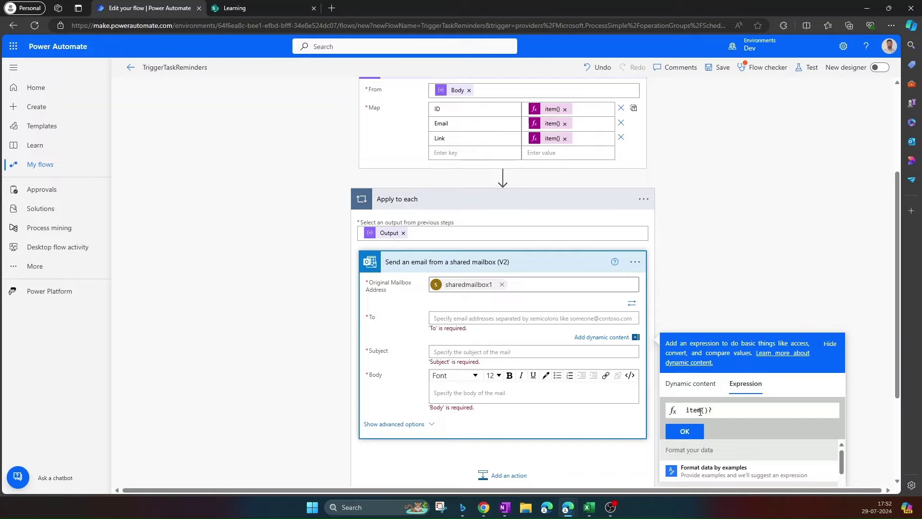
{"action": "type", "text": "['Email"}
{"action": "left_click_drag", "start_coordinate": [762, 410], "coordinate": [685, 410]}
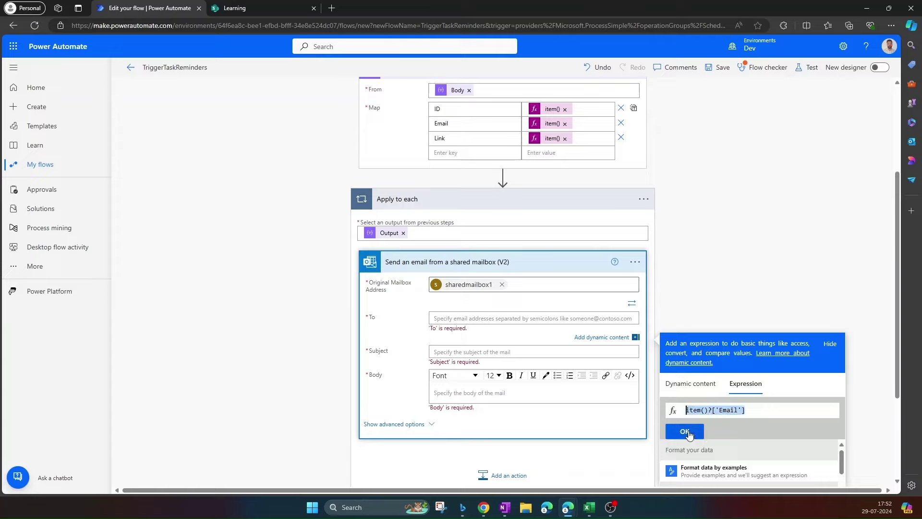
{"action": "left_click", "coordinate": [685, 431]}
{"action": "scroll", "coordinate": [415, 330], "scroll_direction": "up", "scroll_amount": 1}
{"action": "scroll", "coordinate": [416, 330], "scroll_direction": "up", "scroll_amount": 1}
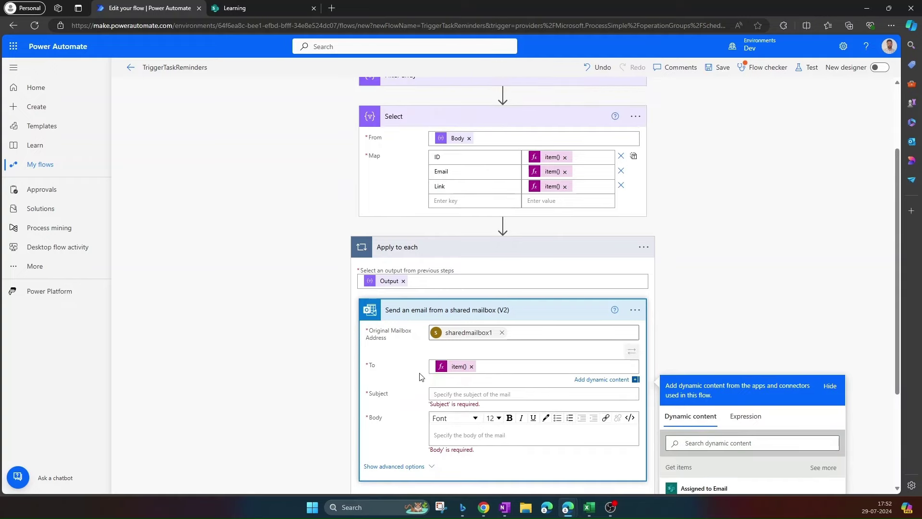
Paste 'Reminder: Upcoming Task Due Date' as the email subject
{"action": "scroll", "coordinate": [420, 376], "scroll_direction": "down", "scroll_amount": 1}
{"action": "left_click", "coordinate": [448, 346]}
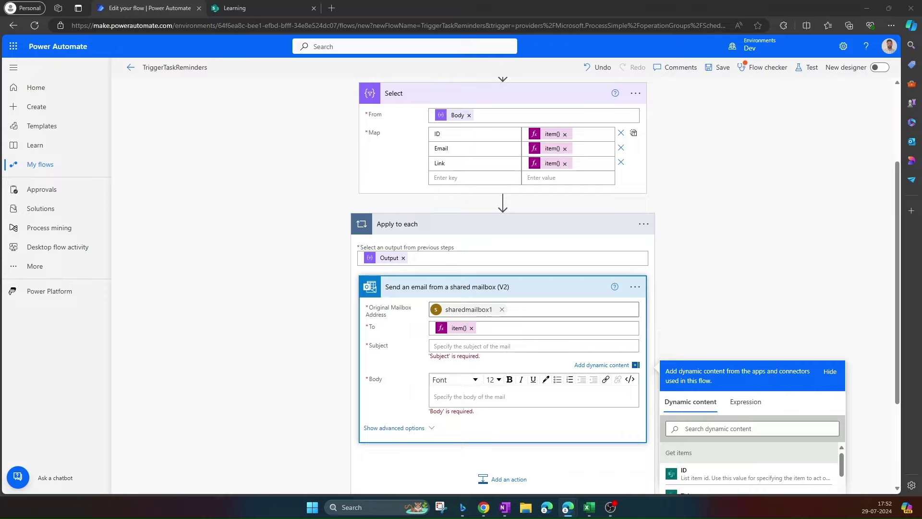
{"action": "left_click", "coordinate": [478, 346]}
{"action": "type", "text": "Reminder: Upcoming Task Due Date"}
Write the body as 'Hi,', the pasted reminder message, and 'Regards, CPO Team'
{"action": "left_click", "coordinate": [447, 401]}
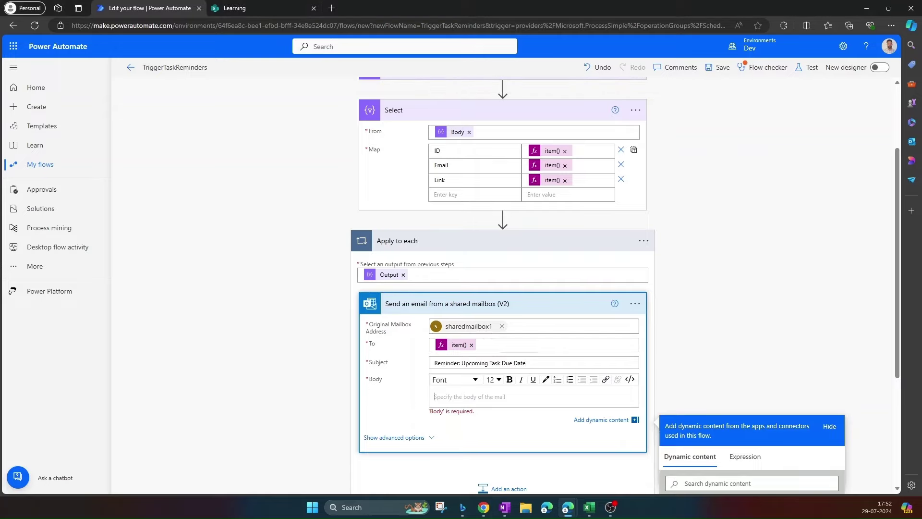
{"action": "type", "text": "Hi,"}
{"action": "key", "text": "Return"}
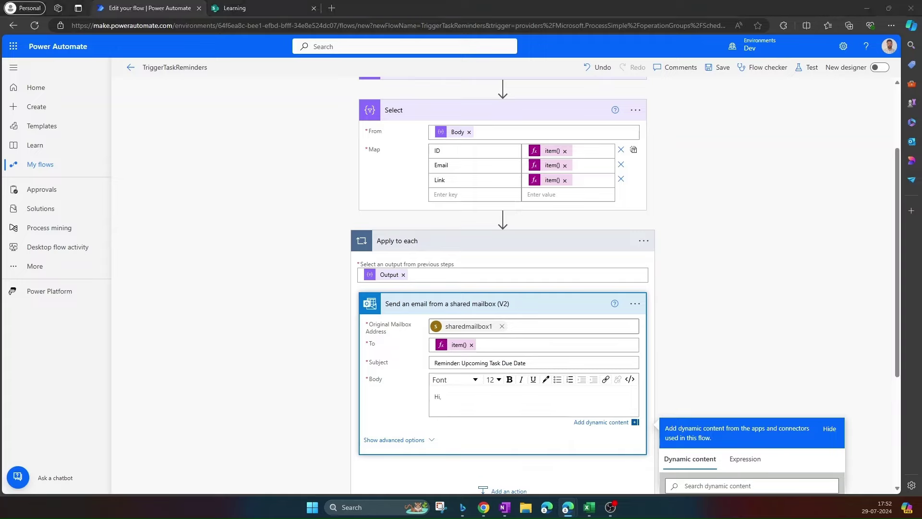
{"action": "type", "text": "As a friendly reminder, you have an upcoming task with the following details:  Task: [Task Name] Due Date: [Due Date] We kindly request that you complete this task by the due date to ensure timely progress. If you have any questions or need assistance, feel free to reach out.  Thank you for your attention to this matter."}
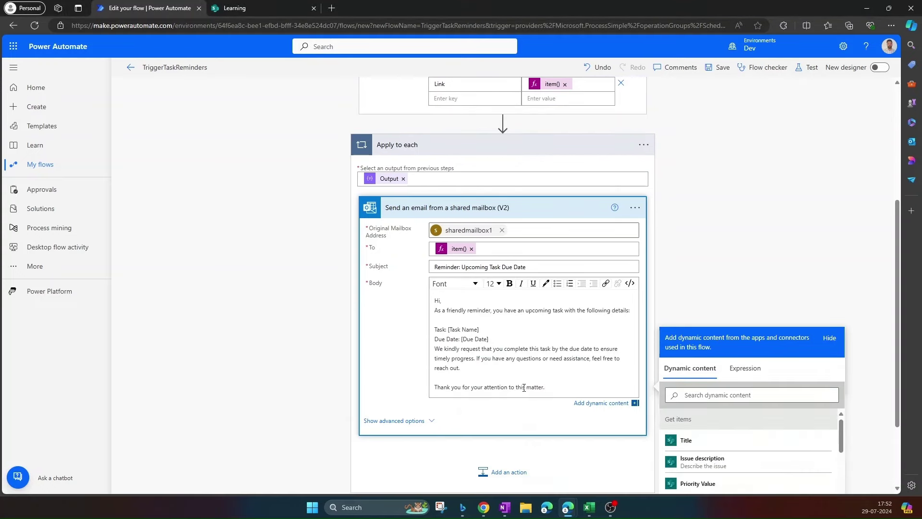
{"action": "key", "text": "Return"}
{"action": "key", "text": "Return"}
{"action": "type", "text": "Regard"}
{"action": "key", "text": "BackSpace"}
{"action": "key", "text": "BackSpace"}
{"action": "key", "text": "BackSpace"}
{"action": "key", "text": "BackSpace"}
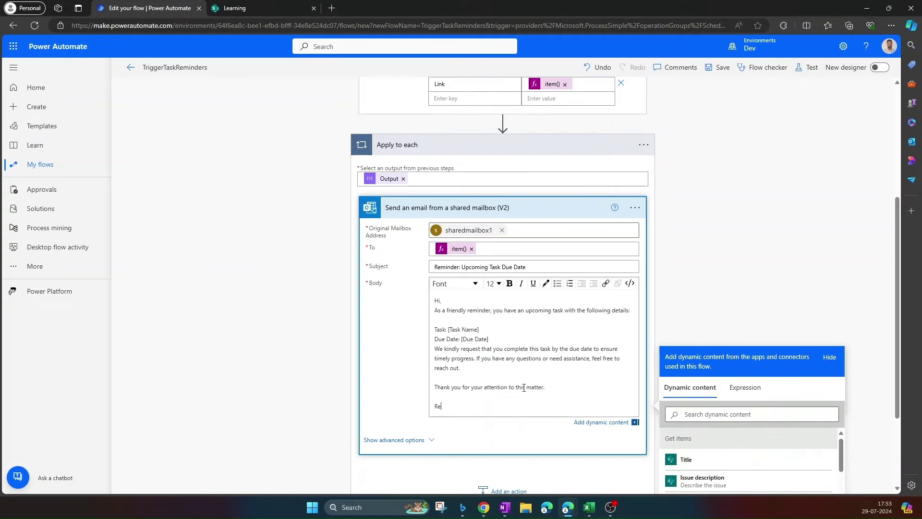
{"action": "type", "text": "gards,"}
{"action": "key", "text": "Return"}
{"action": "type", "text": "CPO Team"}
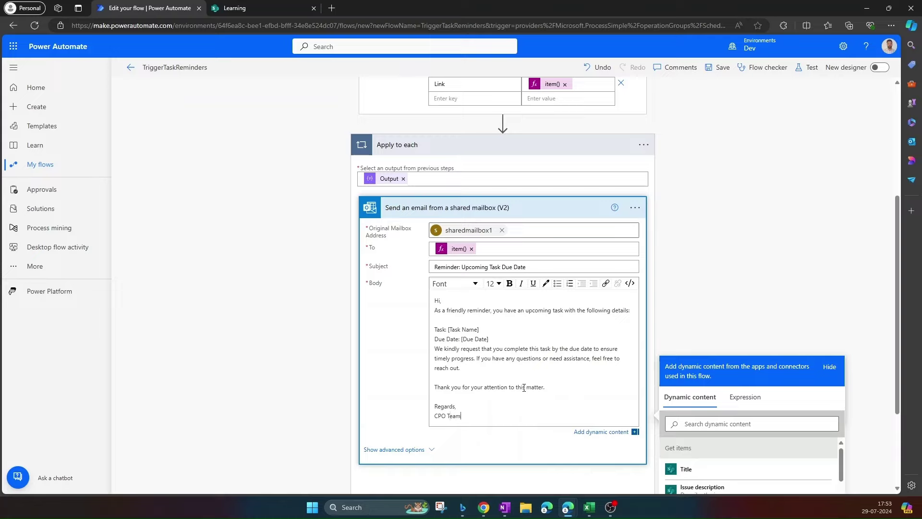
Delete the [Task Name] placeholder from the email body
{"action": "left_click_drag", "start_coordinate": [503, 329], "coordinate": [448, 329]}
{"action": "key", "text": "BackSpace"}
{"action": "scroll", "coordinate": [562, 347], "scroll_direction": "up", "scroll_amount": 2}
{"action": "scroll", "coordinate": [562, 346], "scroll_direction": "up", "scroll_amount": 1}
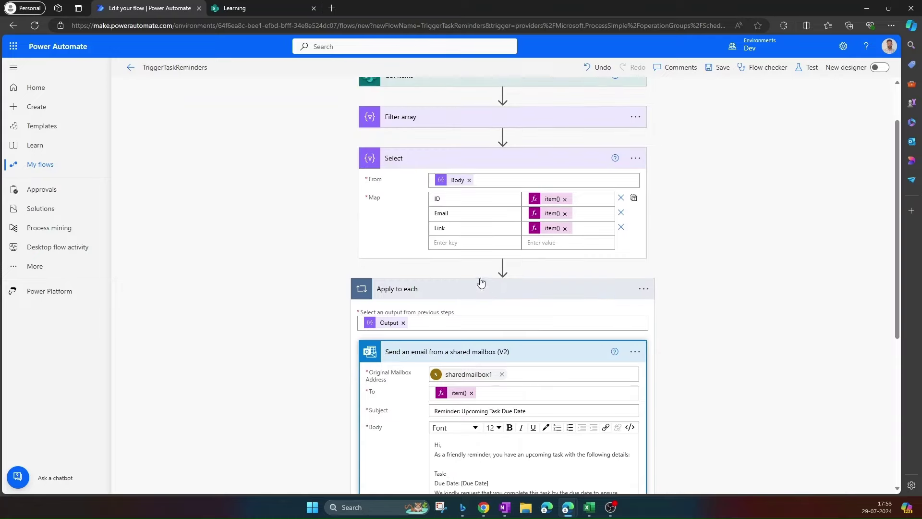
{"action": "left_click", "coordinate": [445, 234]}
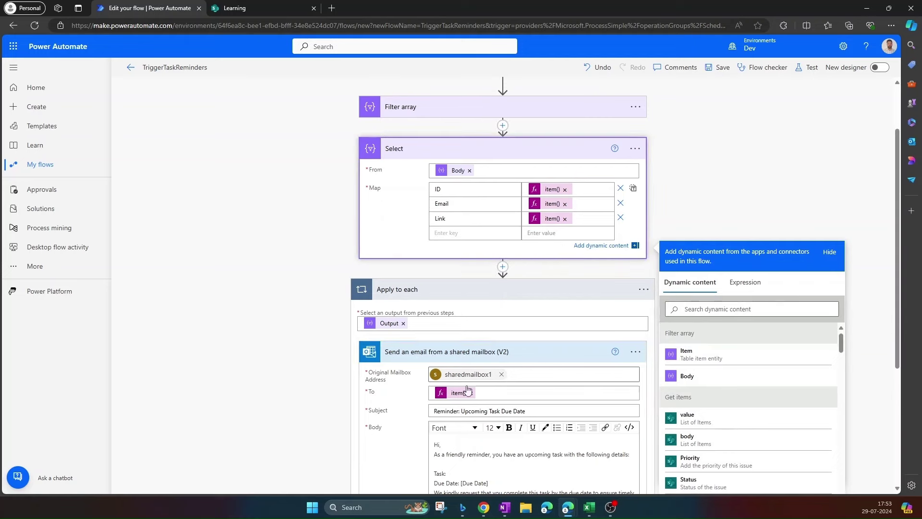
{"action": "left_click", "coordinate": [252, 9]}
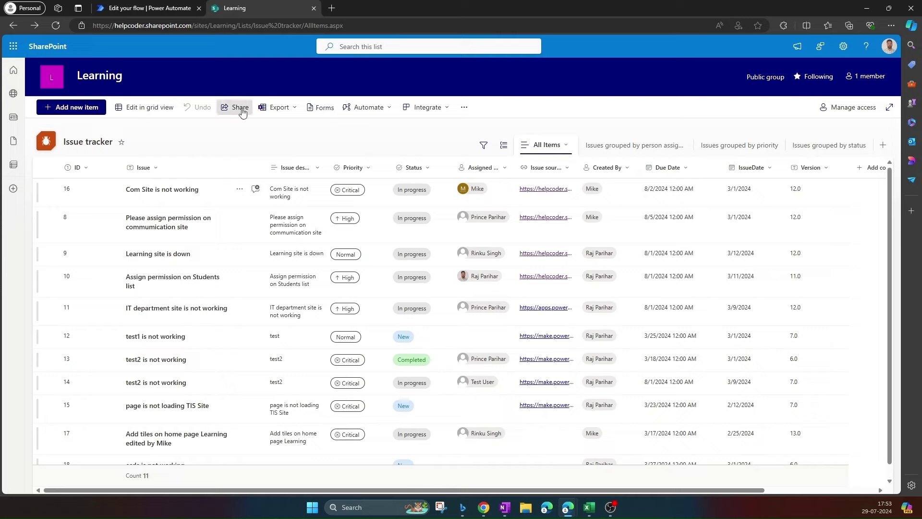
{"action": "left_click", "coordinate": [118, 9]}
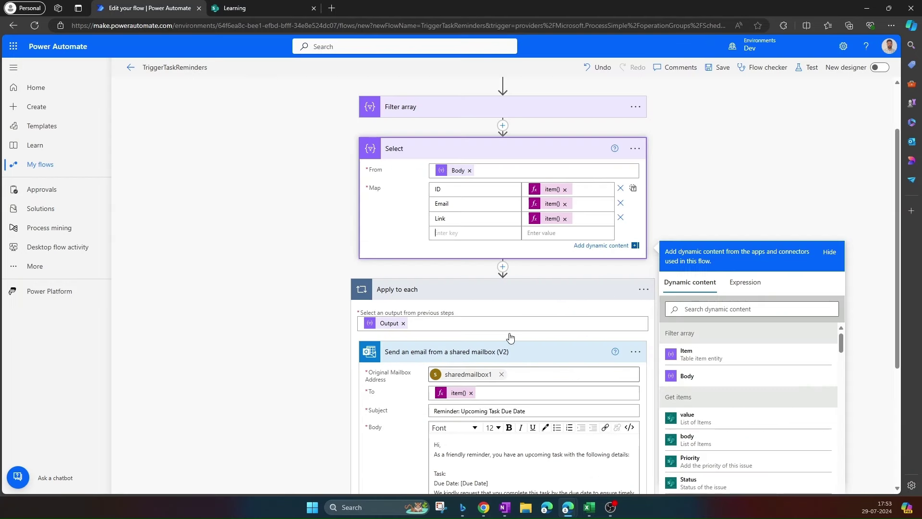
Add an Issue key to the Select map with the value item()?['Issue']
{"action": "left_click", "coordinate": [448, 237]}
{"action": "type", "text": "Issue"}
{"action": "left_click", "coordinate": [745, 284]}
{"action": "left_click", "coordinate": [546, 233]}
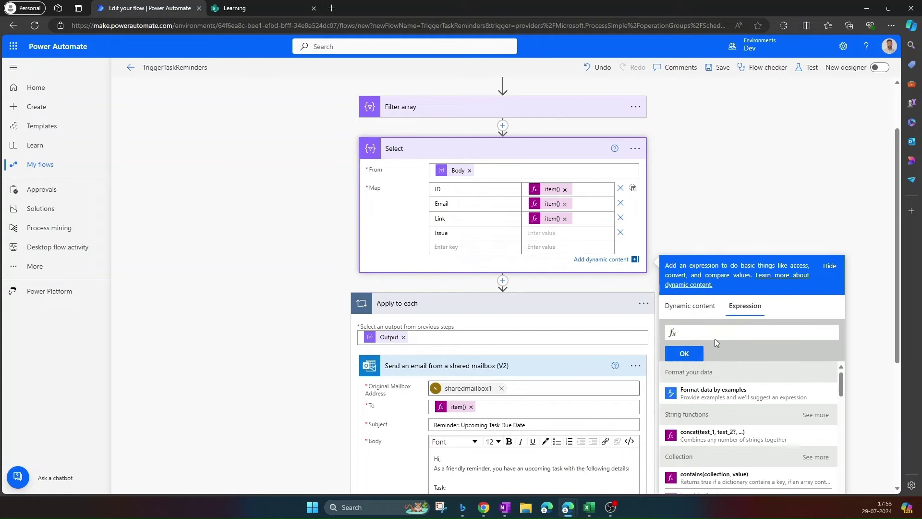
{"action": "type", "text": "i"}
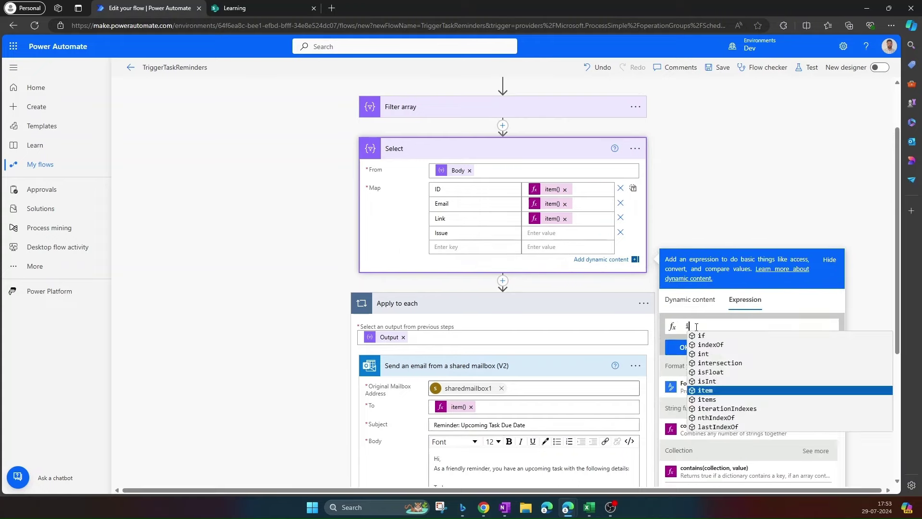
{"action": "type", "text": "tem()?['"}
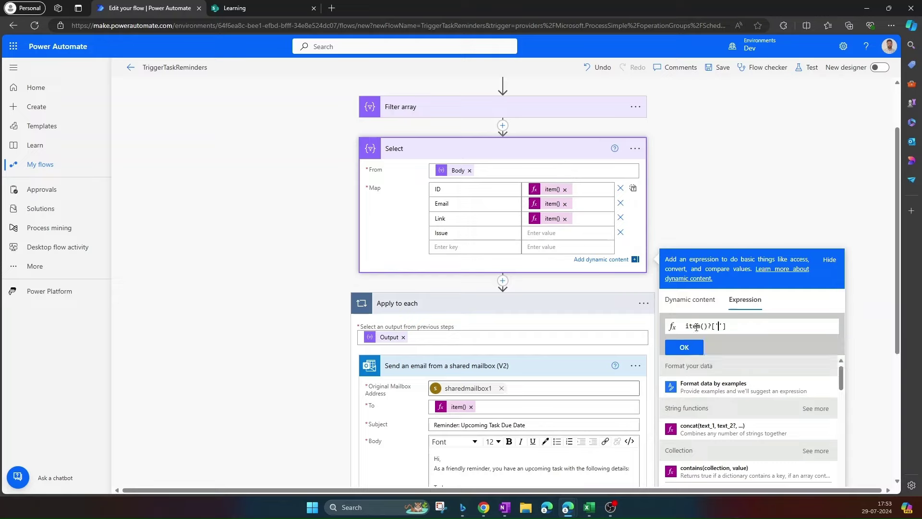
{"action": "type", "text": "Issue"}
{"action": "left_click", "coordinate": [688, 348]}
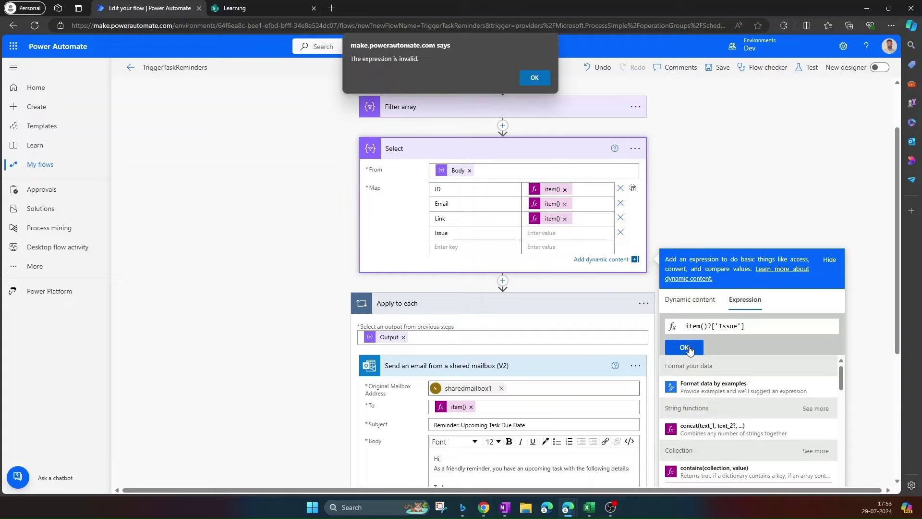
{"action": "left_click", "coordinate": [534, 78]}
{"action": "left_click", "coordinate": [688, 349]}
{"action": "scroll", "coordinate": [408, 272], "scroll_direction": "down", "scroll_amount": 2}
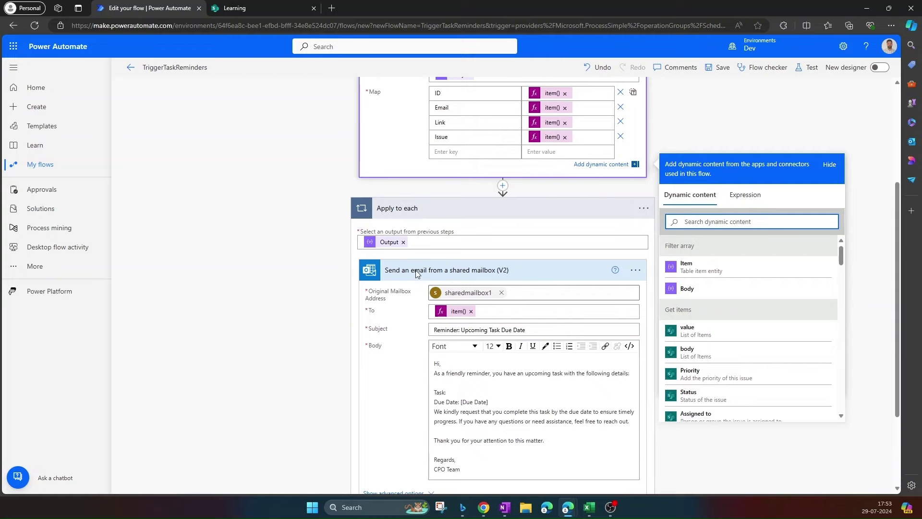
Insert item()?['Issue'] after 'Task:' in the body and select the [Due Date] placeholder
{"action": "left_click", "coordinate": [459, 392]}
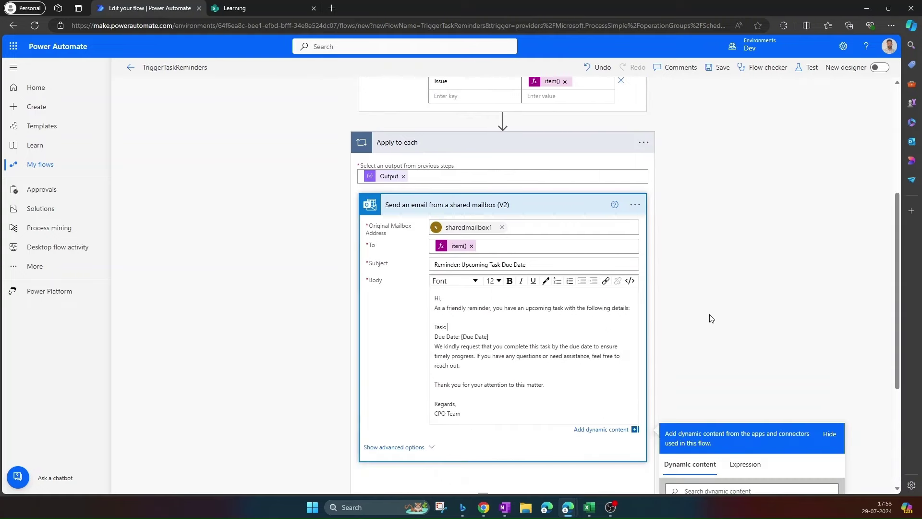
{"action": "left_click", "coordinate": [744, 299]}
{"action": "type", "text": "item"}
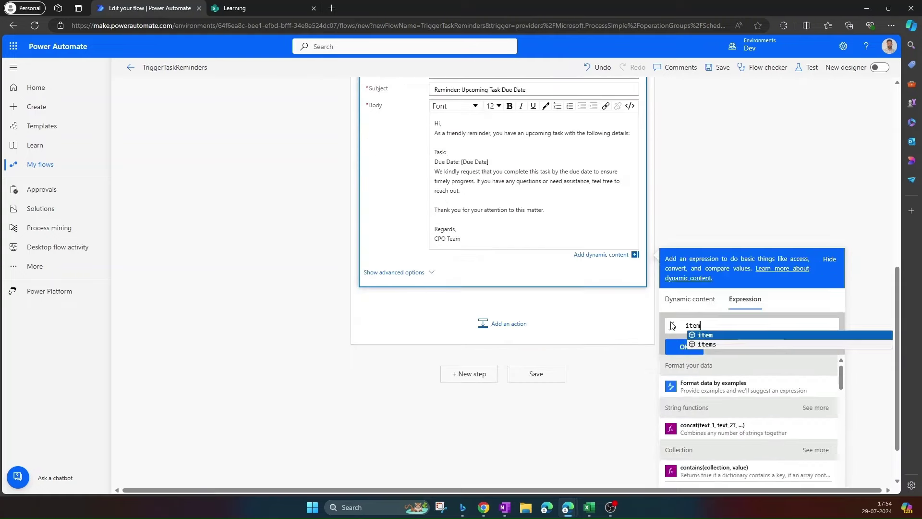
{"action": "type", "text": "()"}
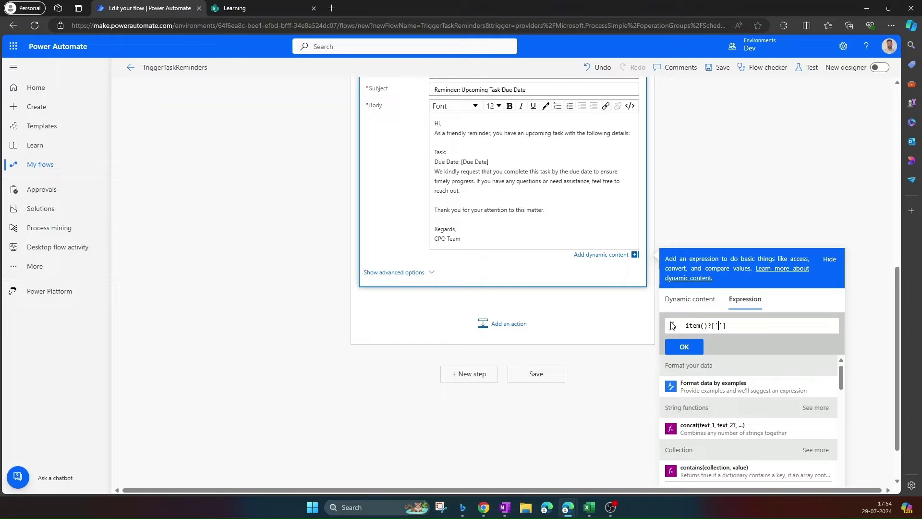
{"action": "type", "text": "?['Issue"}
{"action": "scroll", "coordinate": [528, 269], "scroll_direction": "up", "scroll_amount": 4}
{"action": "scroll", "coordinate": [524, 269], "scroll_direction": "up", "scroll_amount": 2}
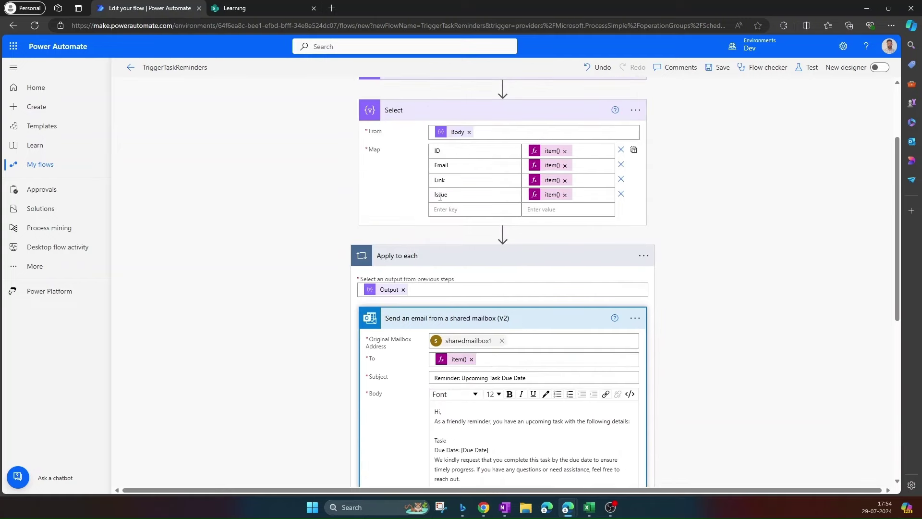
{"action": "scroll", "coordinate": [485, 250], "scroll_direction": "down", "scroll_amount": 6}
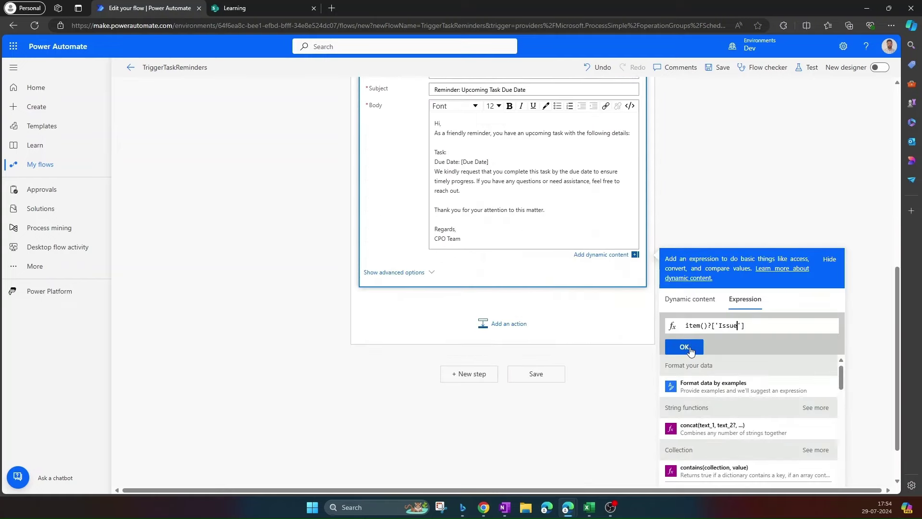
{"action": "left_click", "coordinate": [685, 347]}
{"action": "left_click", "coordinate": [533, 75]}
{"action": "left_click", "coordinate": [682, 348]}
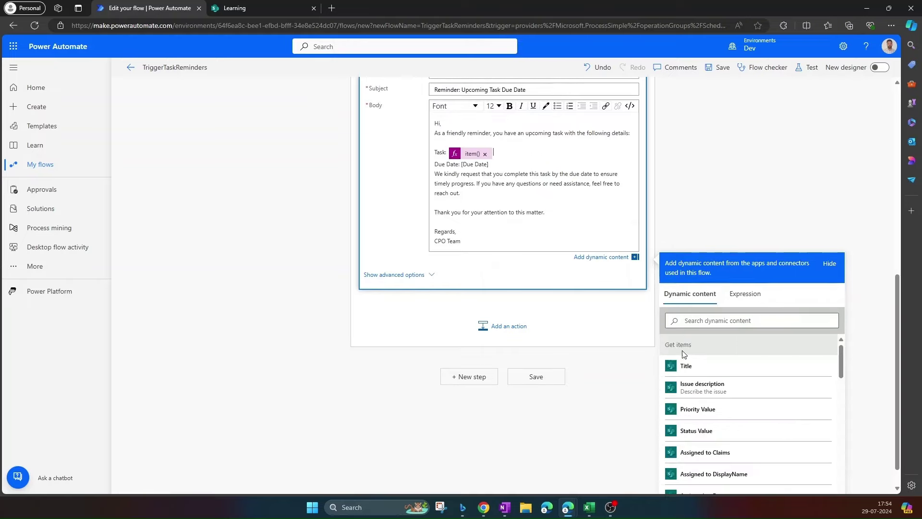
{"action": "left_click_drag", "start_coordinate": [488, 164], "coordinate": [461, 166]}
Add a DueDate key to the Select map with the value item()?['DueDate']
{"action": "left_click", "coordinate": [550, 192]}
{"action": "scroll", "coordinate": [529, 202], "scroll_direction": "up", "scroll_amount": 7}
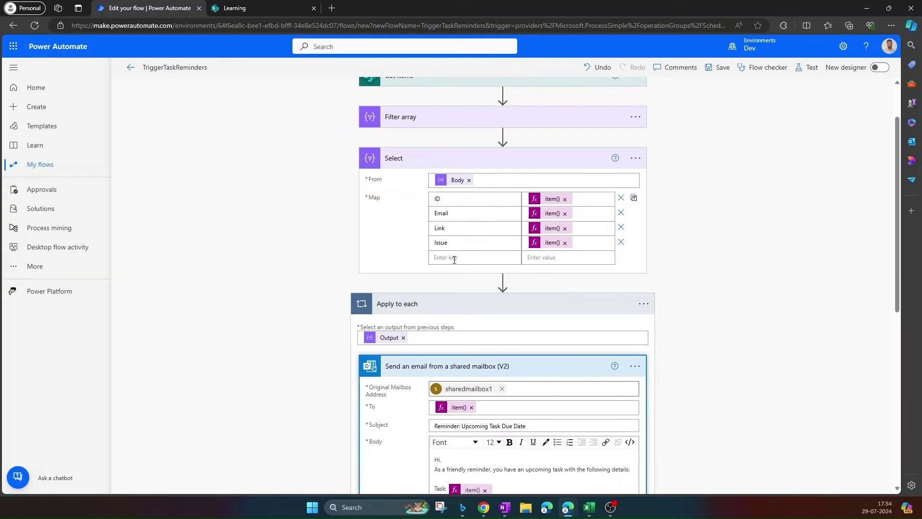
{"action": "left_click", "coordinate": [455, 260]}
{"action": "type", "text": "DueDate"}
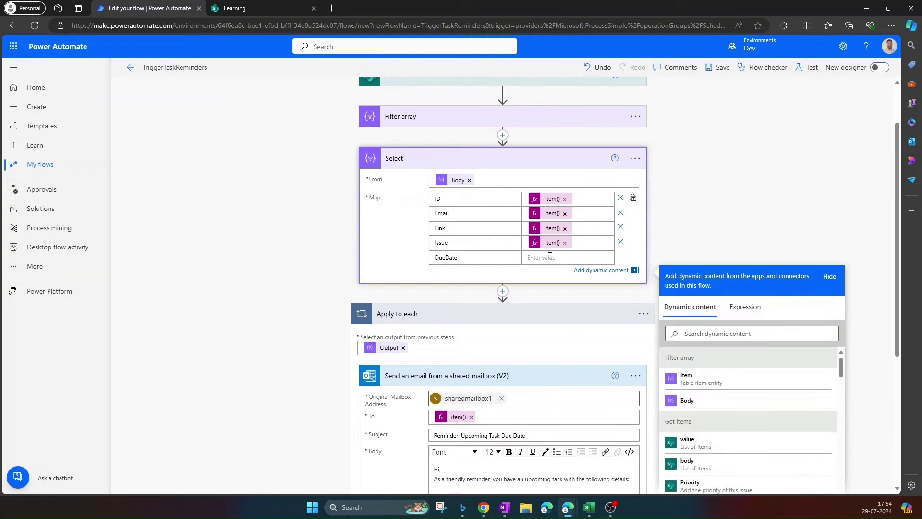
{"action": "left_click", "coordinate": [550, 257]}
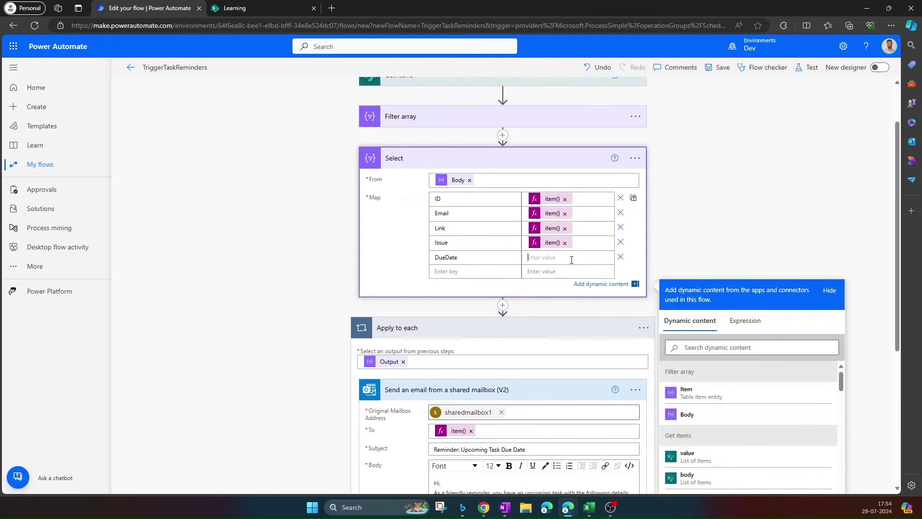
{"action": "left_click", "coordinate": [757, 322]}
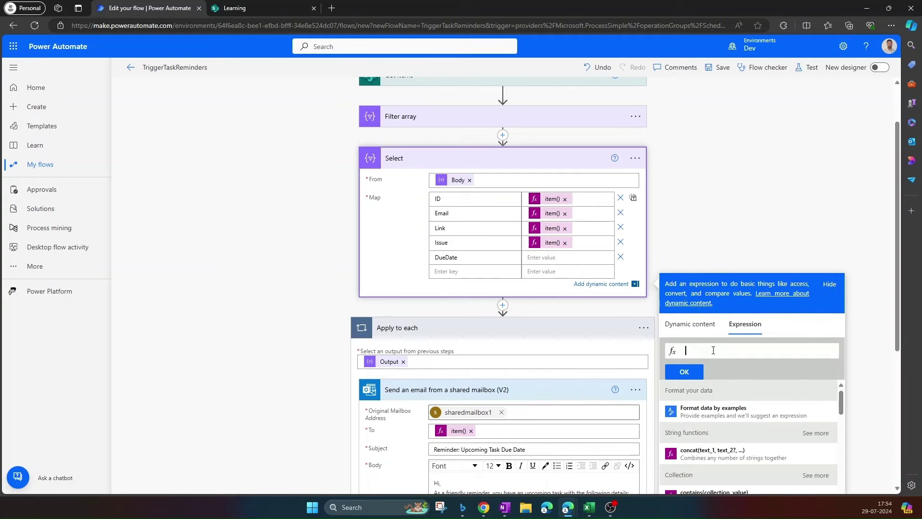
{"action": "type", "text": "item()"}
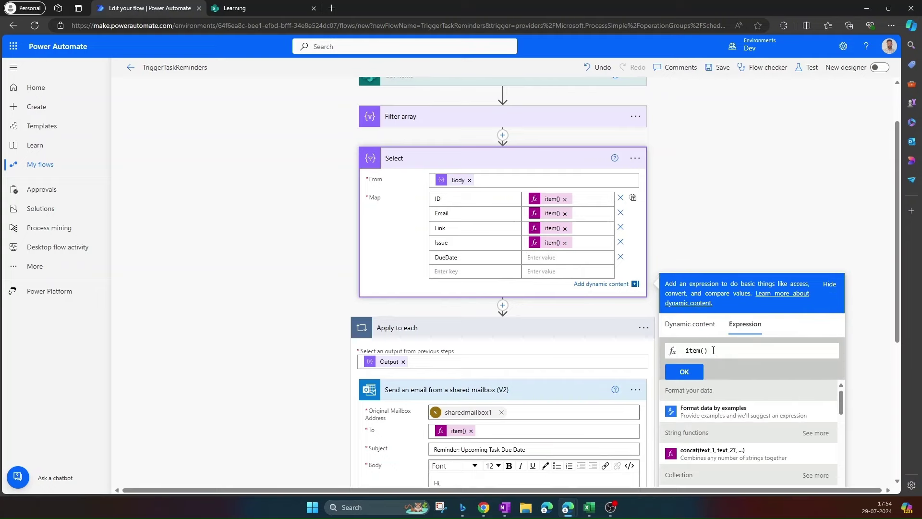
{"action": "type", "text": "?['DueDate"}
{"action": "key", "text": "ctrl+a"}
{"action": "key", "text": "ctrl+c"}
{"action": "left_click", "coordinate": [695, 378]}
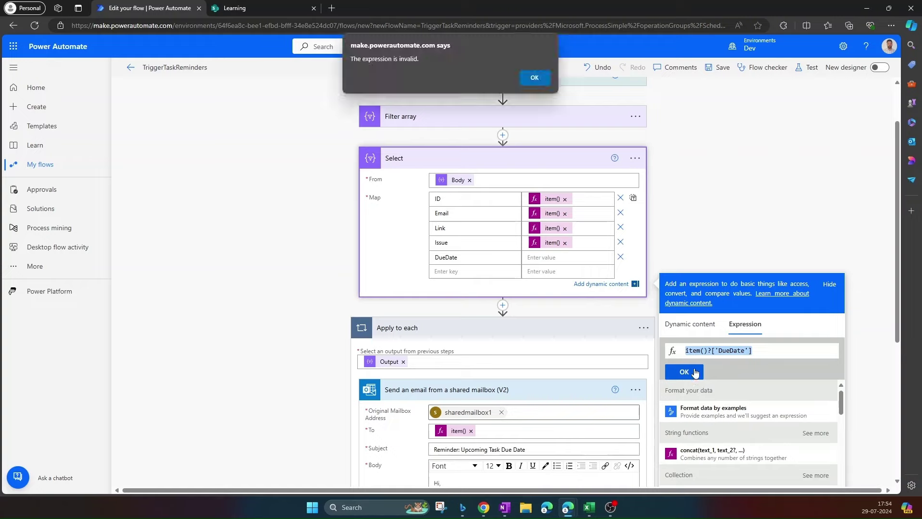
{"action": "left_click", "coordinate": [535, 78]}
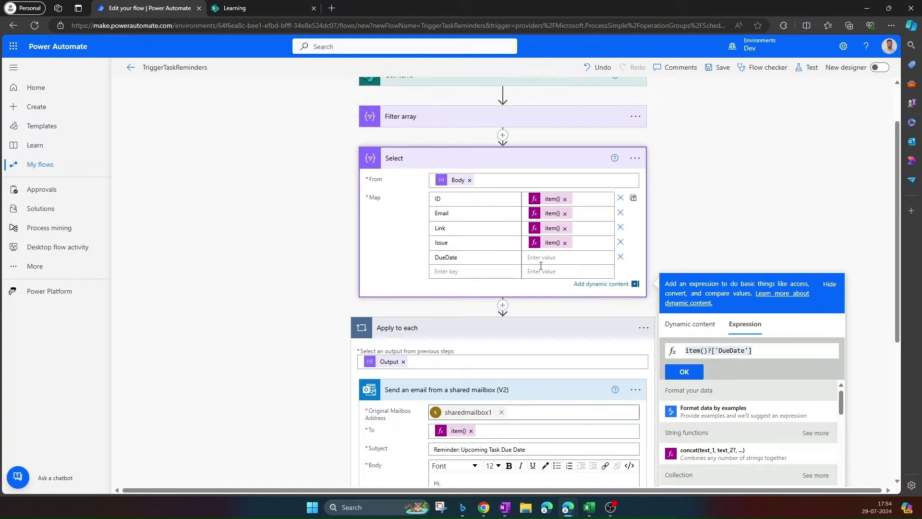
{"action": "left_click", "coordinate": [683, 373]}
{"action": "scroll", "coordinate": [465, 240], "scroll_direction": "down", "scroll_amount": 5}
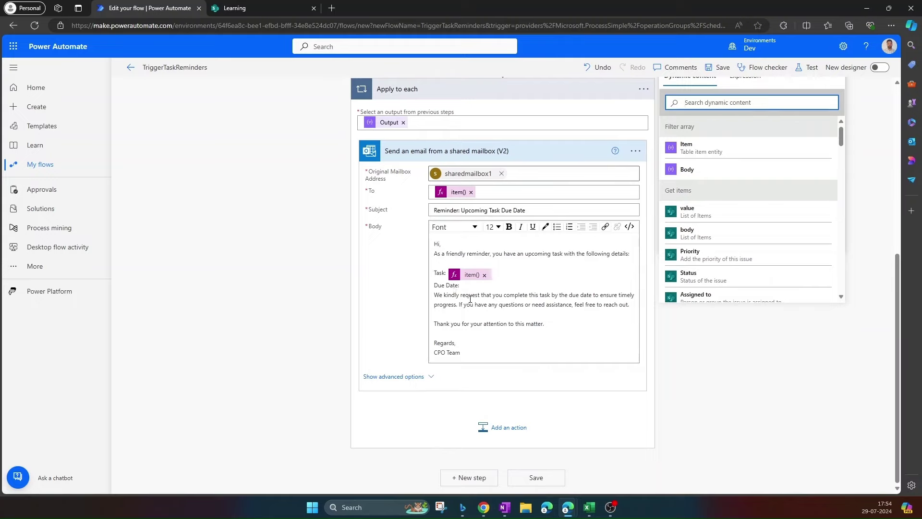
Insert item()?['DueDate'] after 'Due Date:' in the body and add a 'Link:' line below
{"action": "left_click", "coordinate": [464, 287]}
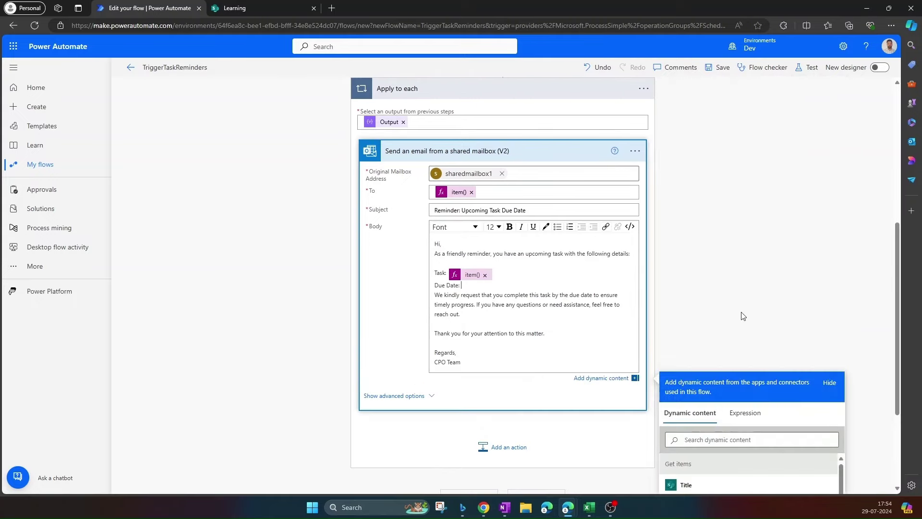
{"action": "left_click", "coordinate": [740, 416]}
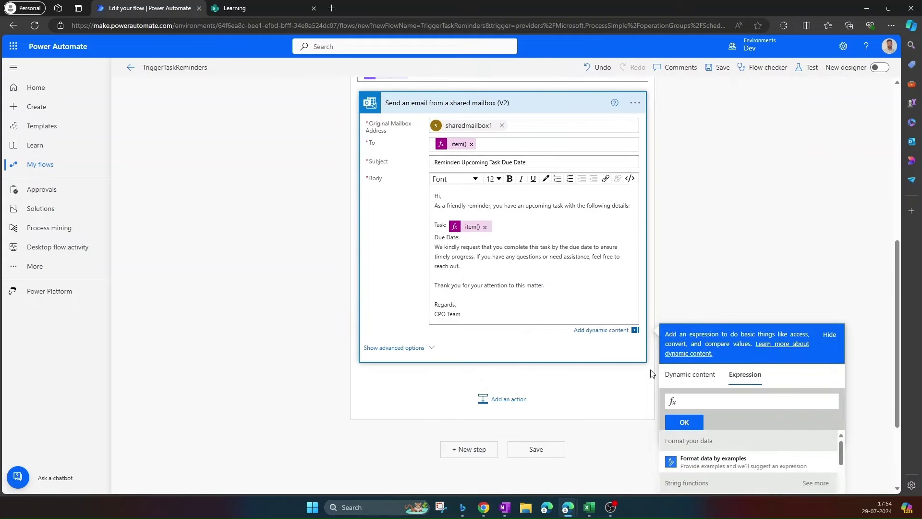
{"action": "key", "text": "ctrl+v"}
{"action": "left_click", "coordinate": [682, 422]}
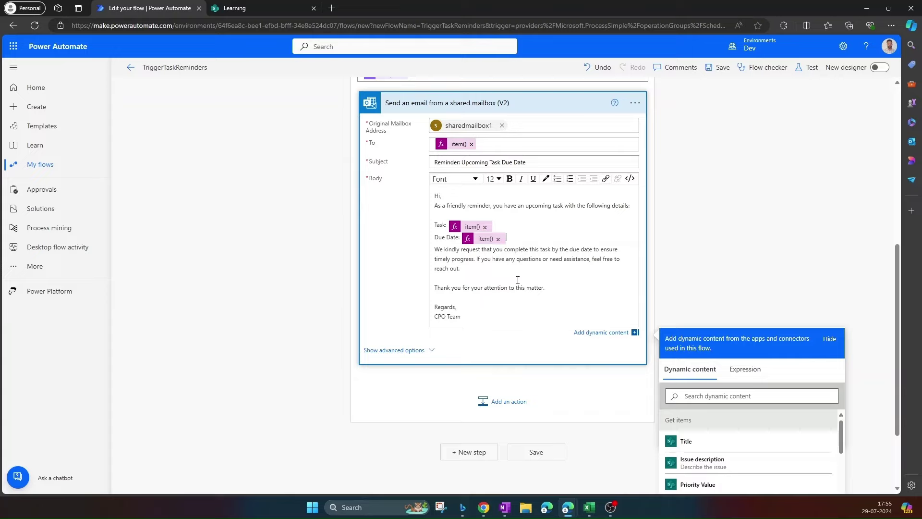
{"action": "key", "text": "Return"}
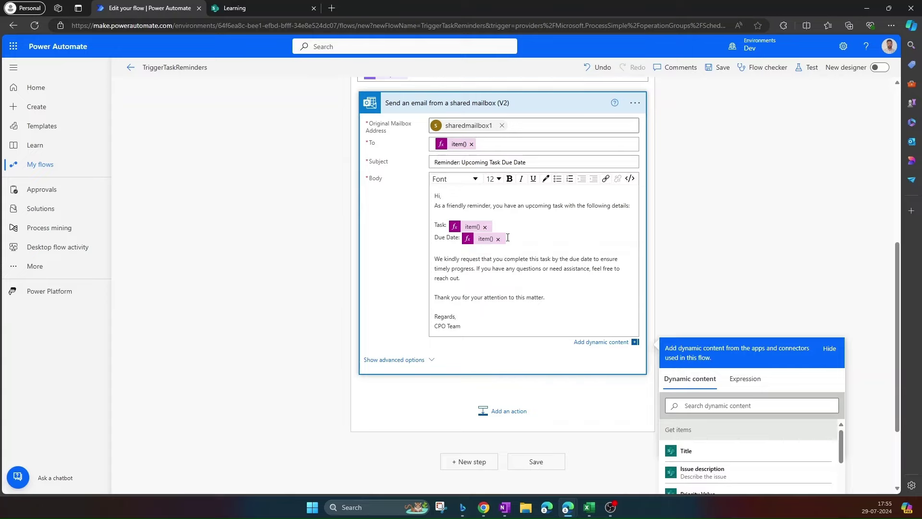
{"action": "type", "text": "Link:"}
Insert an item()?['Link'] expression after 'Link:' in the email body
{"action": "left_click", "coordinate": [742, 380]}
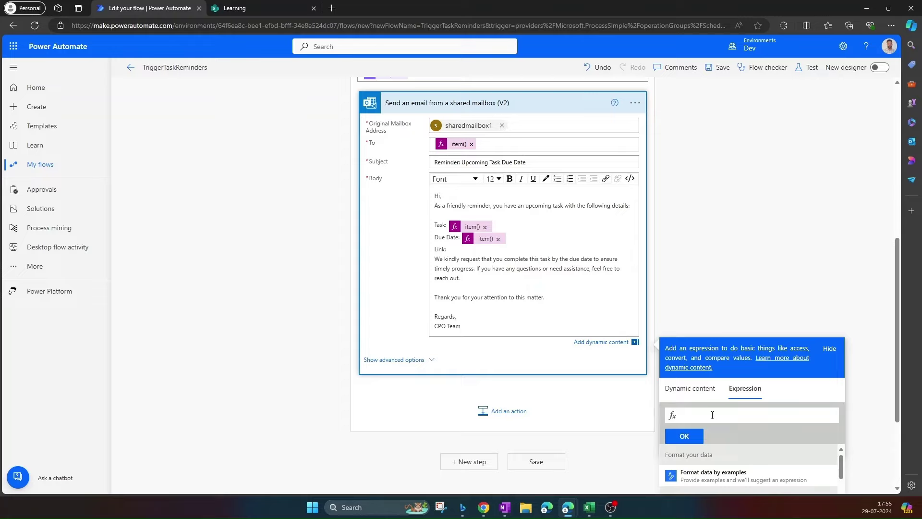
{"action": "key", "text": "ctrl+v"}
{"action": "double_click", "coordinate": [738, 414]}
{"action": "type", "text": "Link"}
{"action": "scroll", "coordinate": [599, 269], "scroll_direction": "up", "scroll_amount": 5}
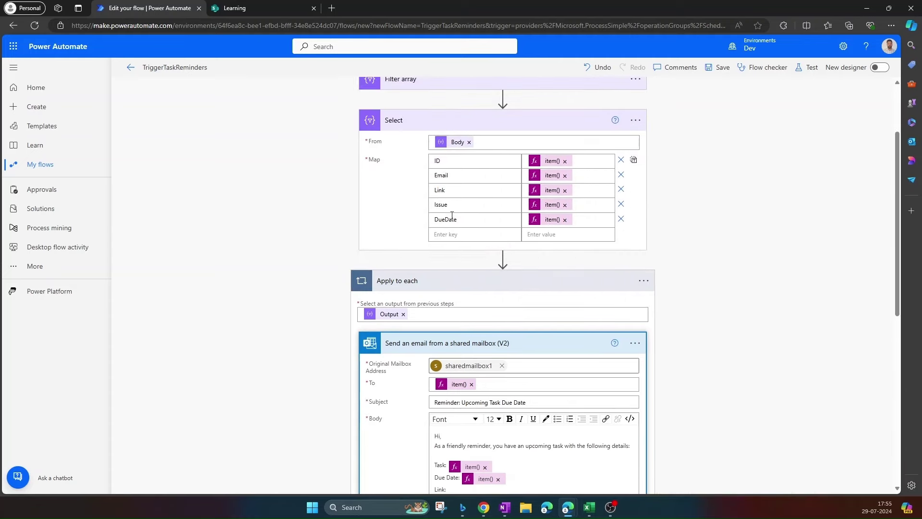
{"action": "scroll", "coordinate": [602, 201], "scroll_direction": "down", "scroll_amount": 7}
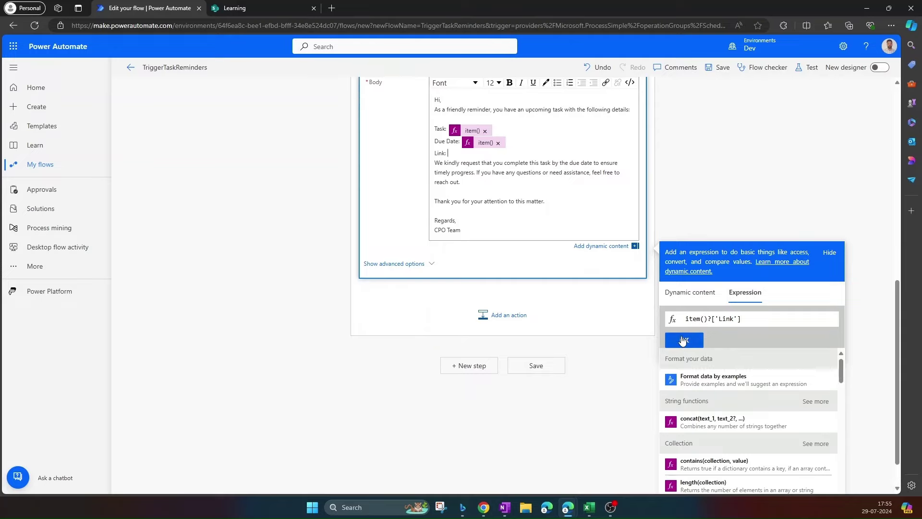
{"action": "left_click", "coordinate": [682, 340]}
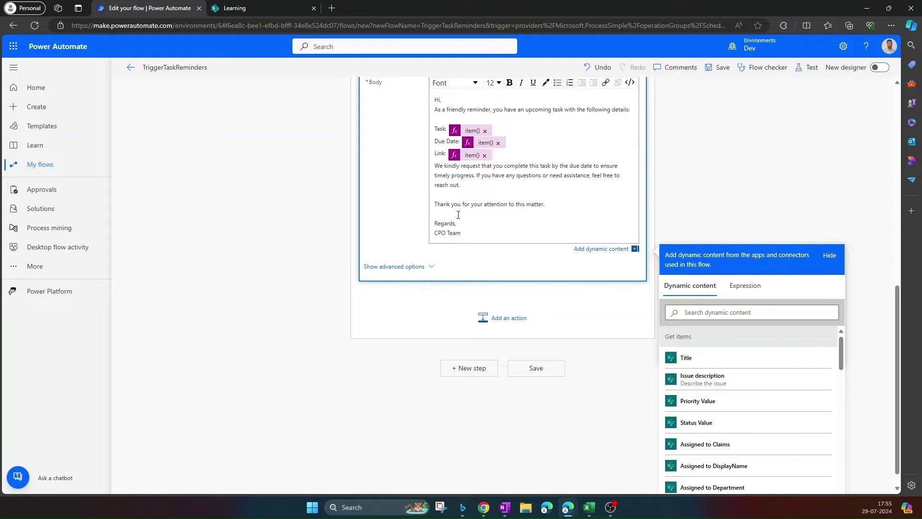
{"action": "scroll", "coordinate": [510, 194], "scroll_direction": "up", "scroll_amount": 2}
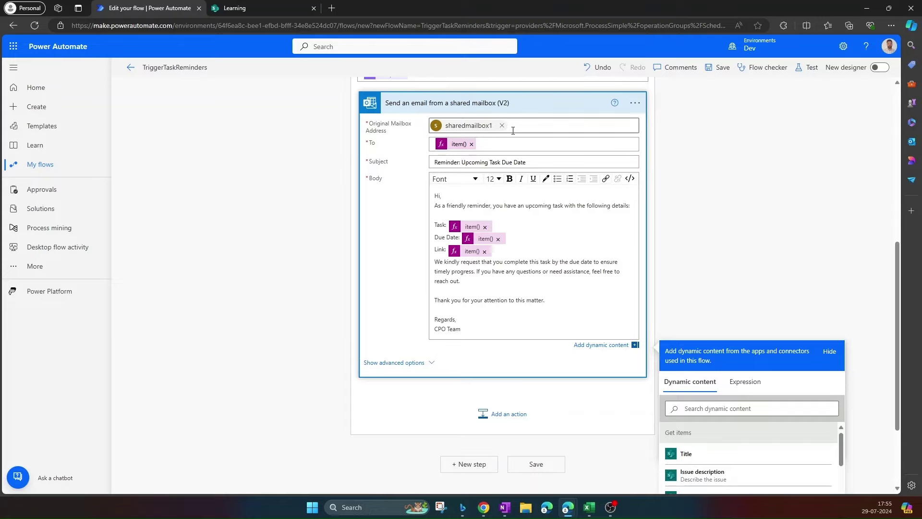
Collapse the email card, then save TriggerTaskReminders and run a manual test to completion
{"action": "scroll", "coordinate": [552, 185], "scroll_direction": "up", "scroll_amount": 1}
{"action": "left_click", "coordinate": [553, 152]}
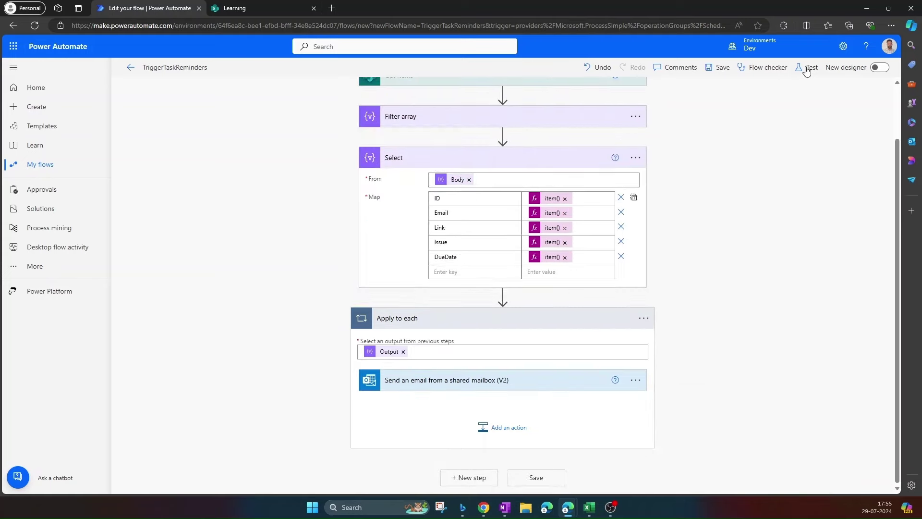
{"action": "left_click", "coordinate": [807, 72]}
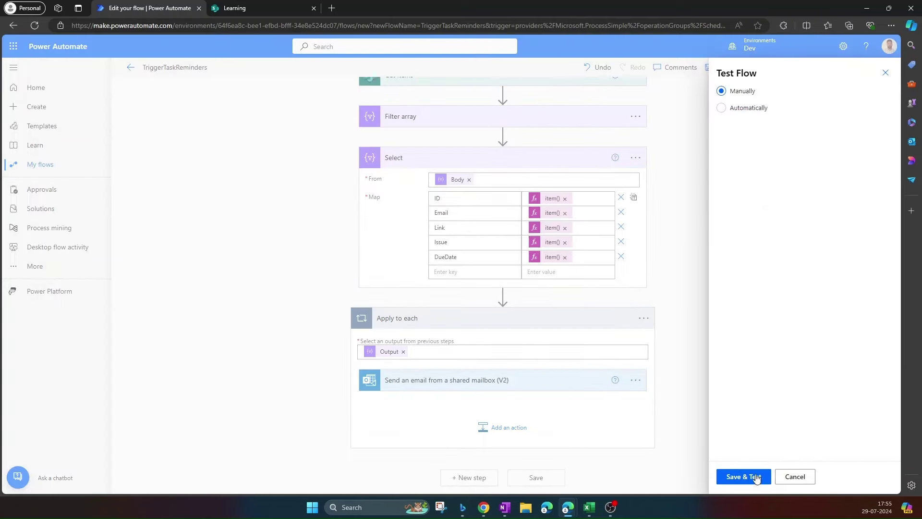
{"action": "left_click", "coordinate": [748, 480]}
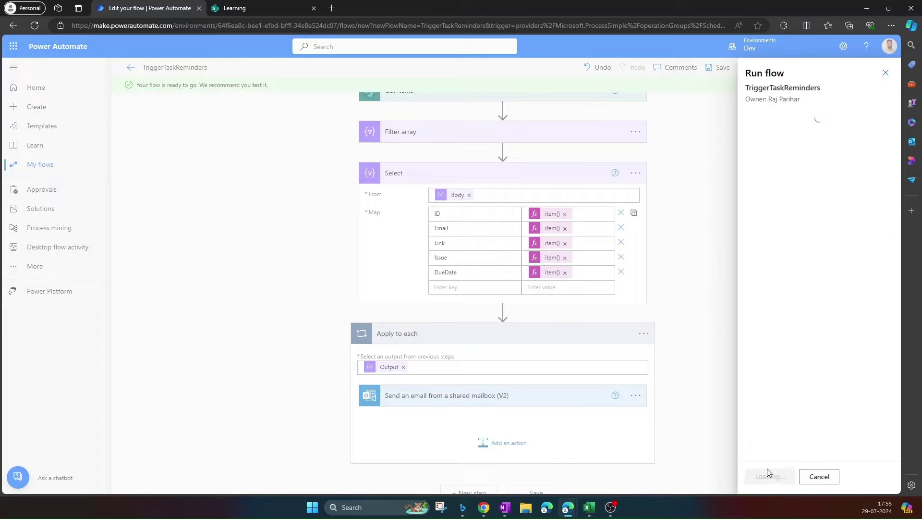
{"action": "left_click", "coordinate": [768, 475]}
{"action": "left_click", "coordinate": [764, 476]}
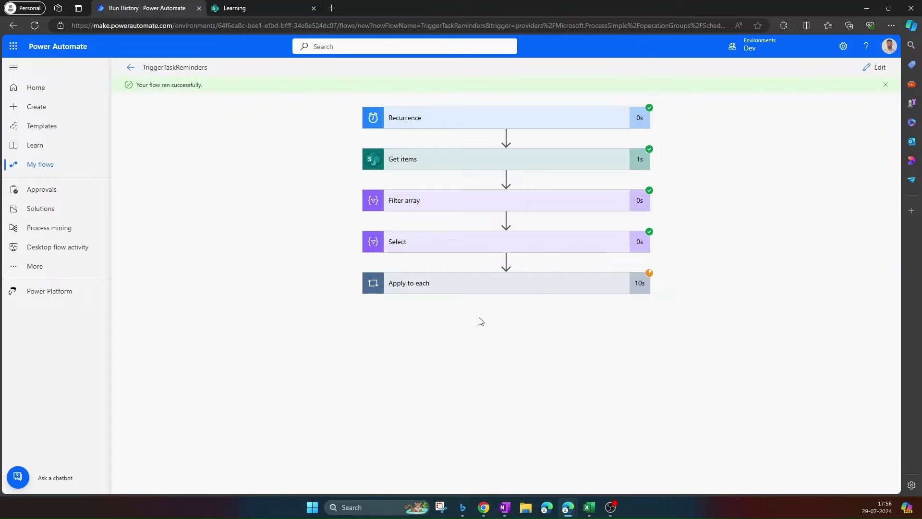
Expand Apply to each and review the email inputs of iteration 1 of 4
{"action": "left_click", "coordinate": [495, 288]}
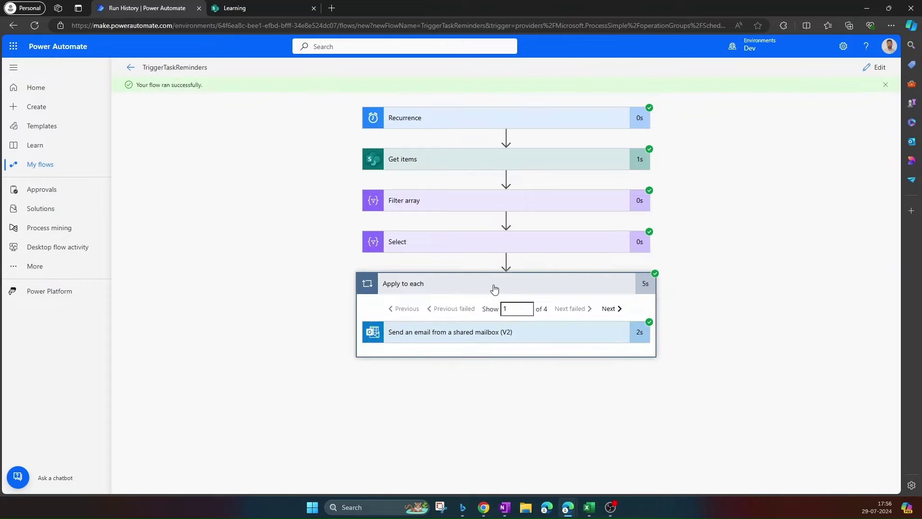
{"action": "left_click", "coordinate": [548, 325]}
{"action": "scroll", "coordinate": [549, 321], "scroll_direction": "down", "scroll_amount": 2}
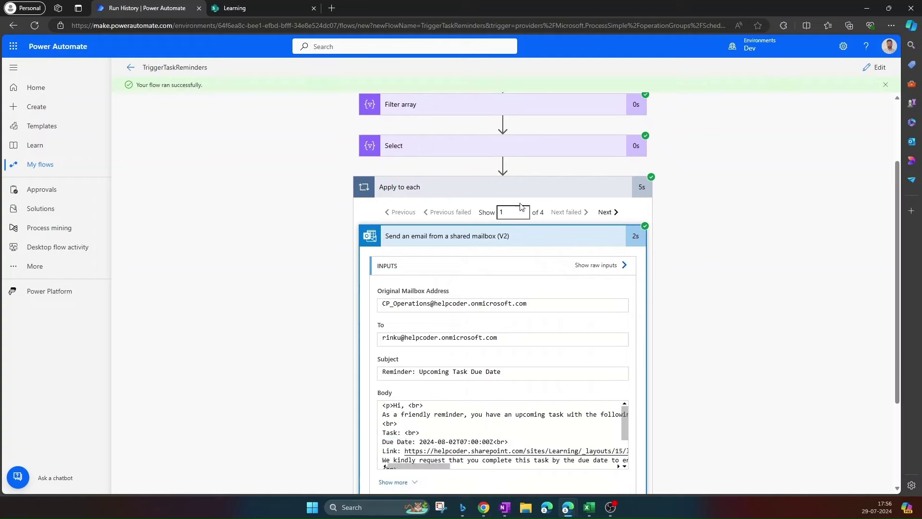
{"action": "scroll", "coordinate": [576, 319], "scroll_direction": "down", "scroll_amount": 1}
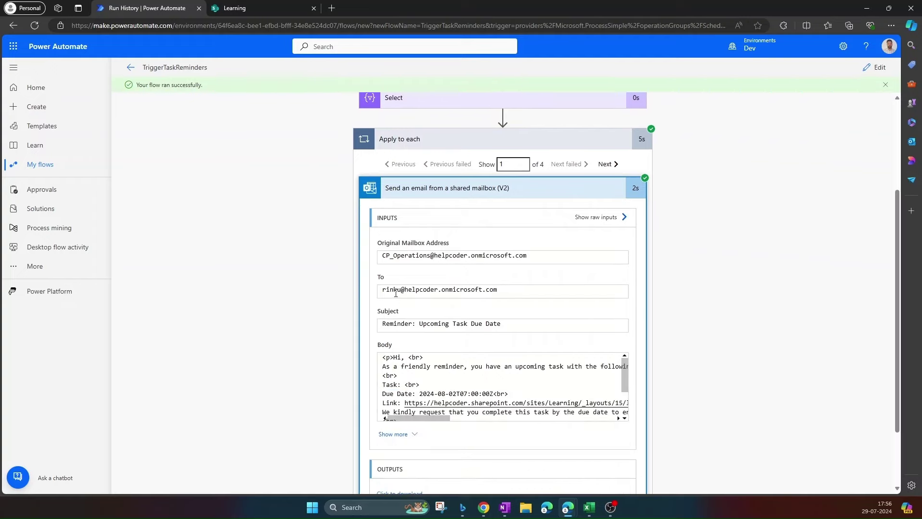
Review the email inputs of iteration 2, then bring up the Microsoft 365 apps list
{"action": "left_click", "coordinate": [607, 164]}
{"action": "left_click", "coordinate": [449, 331]}
{"action": "scroll", "coordinate": [451, 334], "scroll_direction": "down", "scroll_amount": 1}
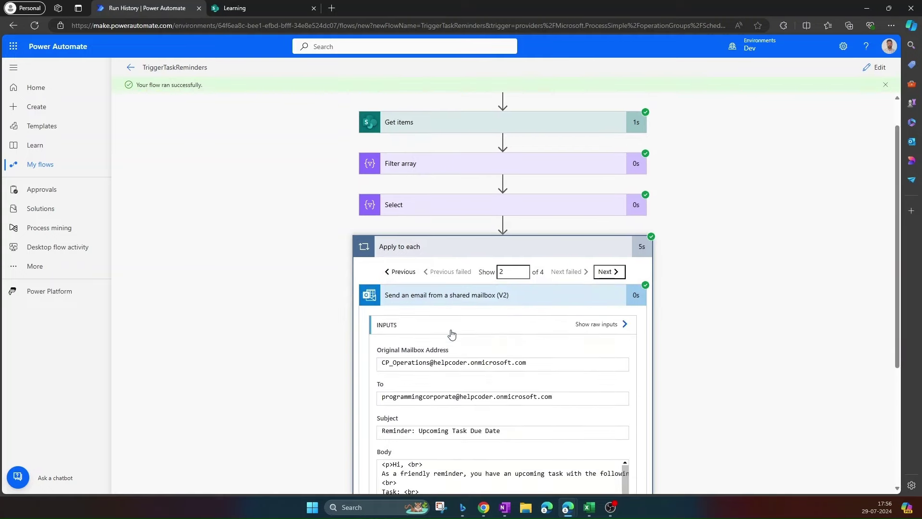
{"action": "scroll", "coordinate": [451, 334], "scroll_direction": "down", "scroll_amount": 1}
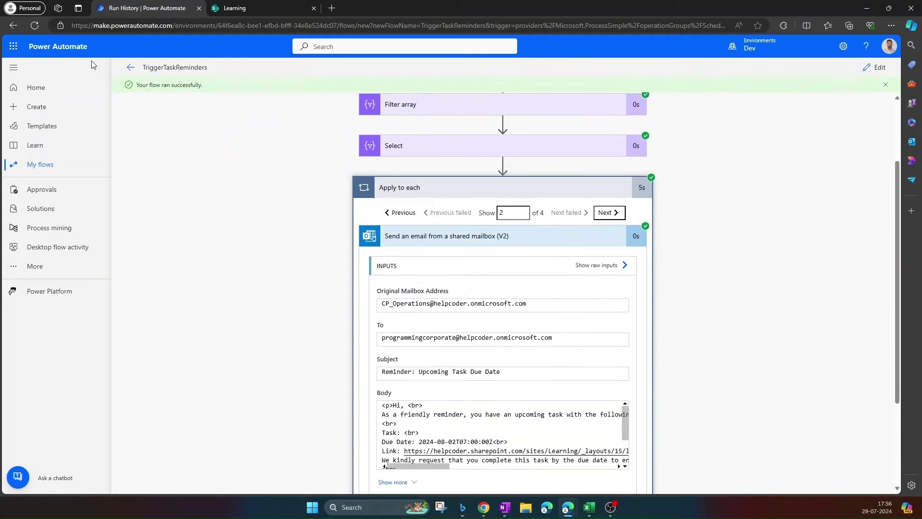
{"action": "left_click", "coordinate": [13, 46]}
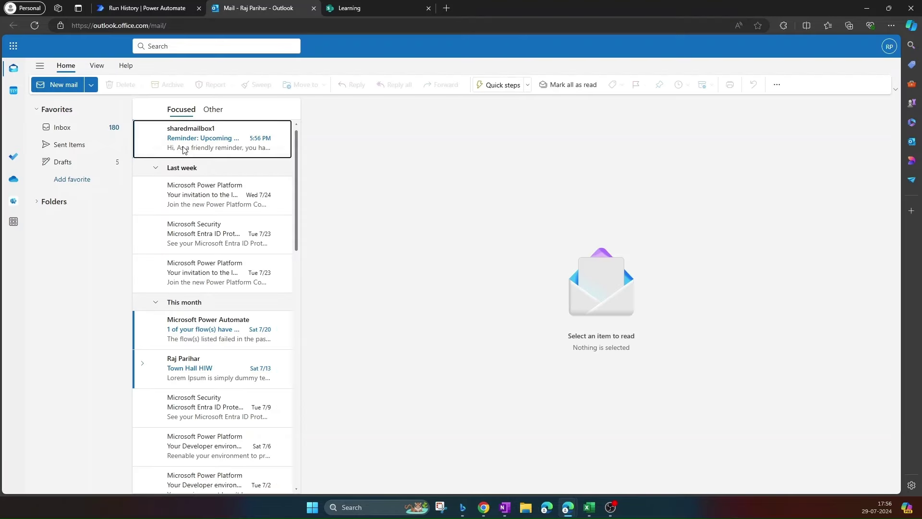
Open the newest sharedmailbox1 reminder email and select the SharePoint item link in its body
{"action": "left_click", "coordinate": [184, 149]}
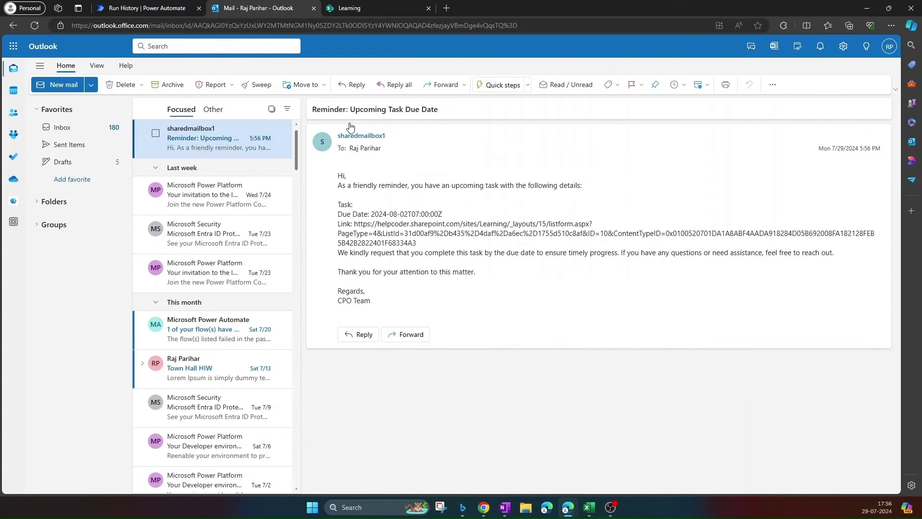
{"action": "left_click_drag", "start_coordinate": [346, 184], "coordinate": [347, 176]}
{"action": "left_click_drag", "start_coordinate": [417, 243], "coordinate": [353, 223]}
{"action": "key", "text": "ctrl+c"}
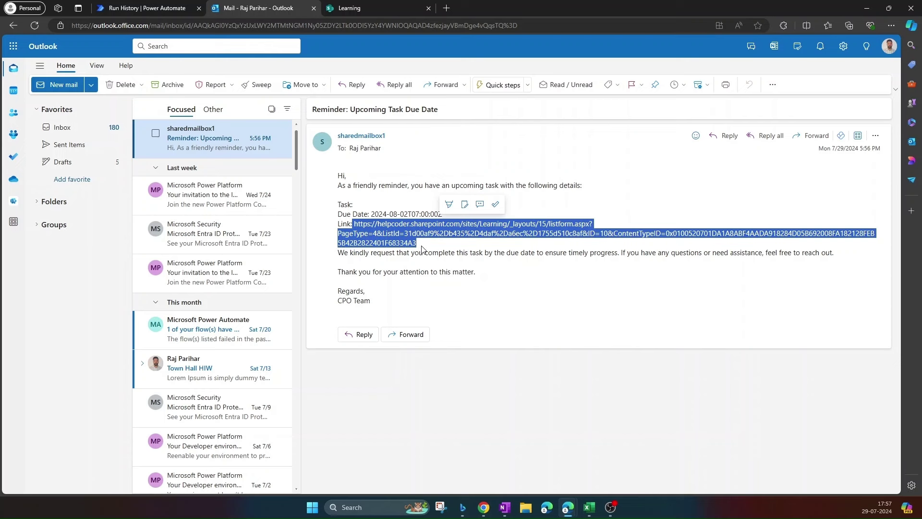
Paste the SharePoint issue link from the reminder email into a new Edge tab and load it
{"action": "left_click", "coordinate": [447, 8]}
{"action": "key", "text": "ctrl+v"}
{"action": "key", "text": "Return"}
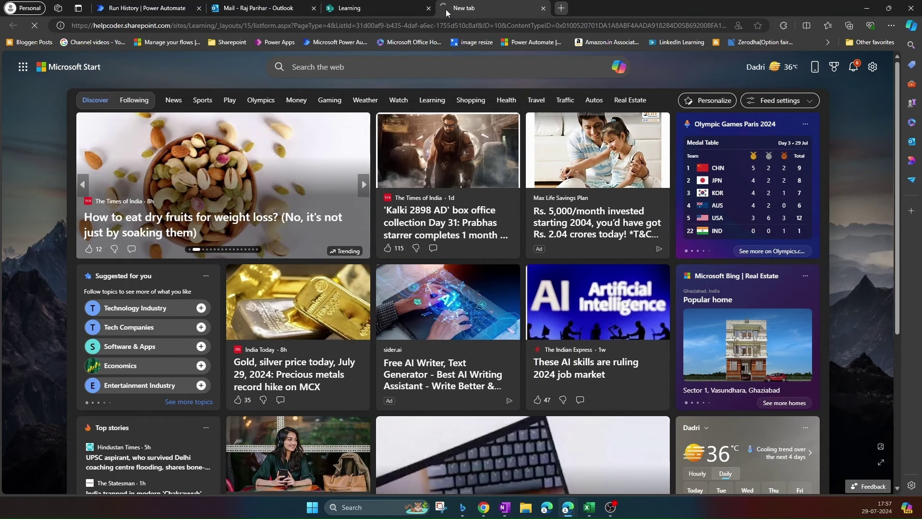